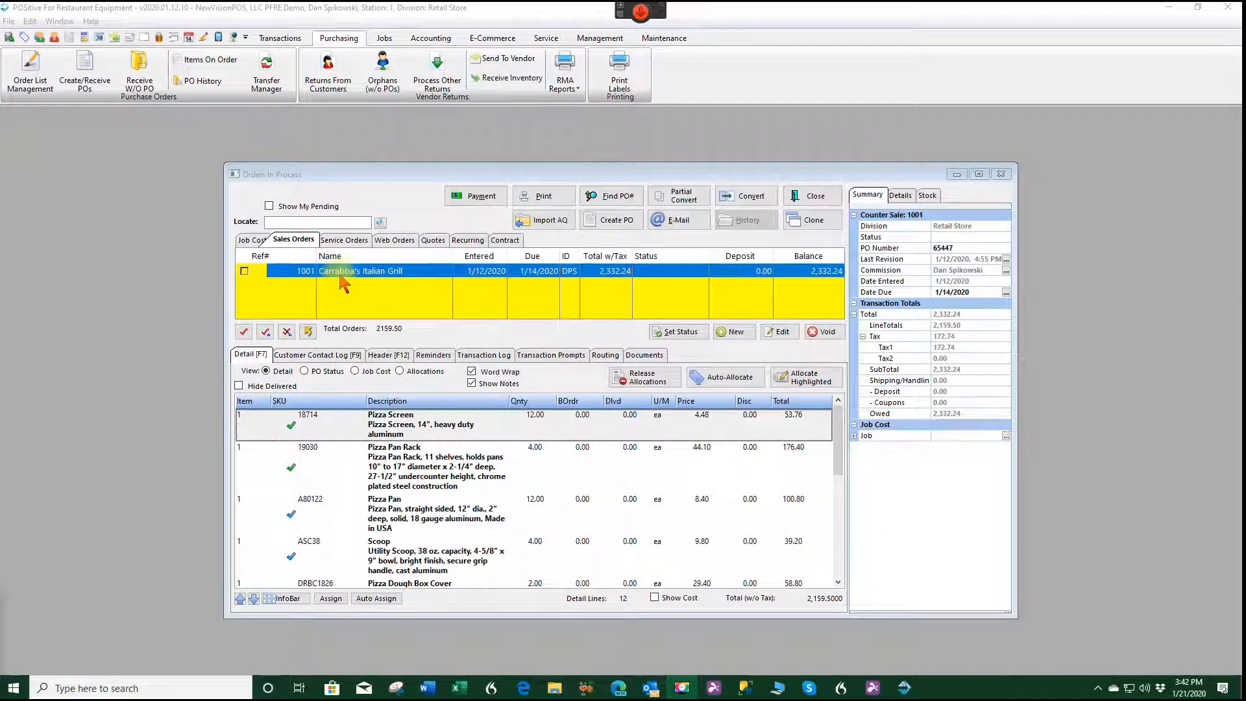
Start the AutoQuotes import of AMERICAN.json and accept the linked vendor American Metalcraft.
{"action": "left_click", "coordinate": [551, 222]}
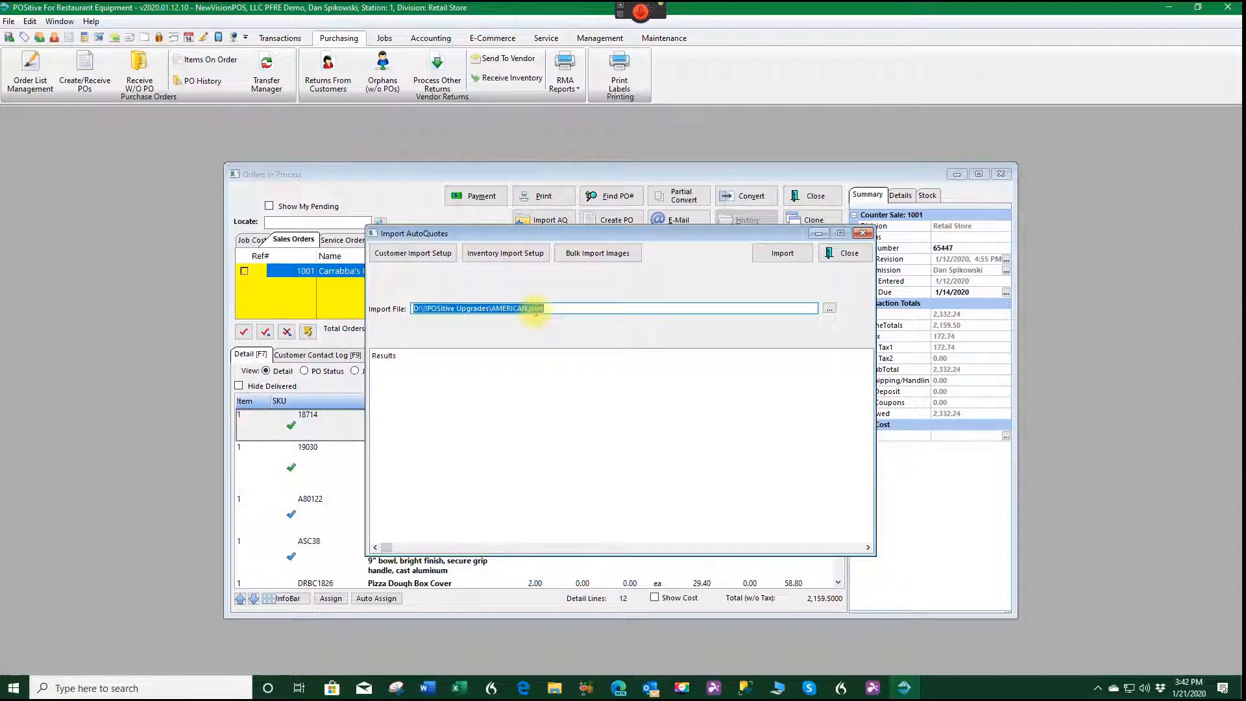
{"action": "left_click", "coordinate": [784, 255]}
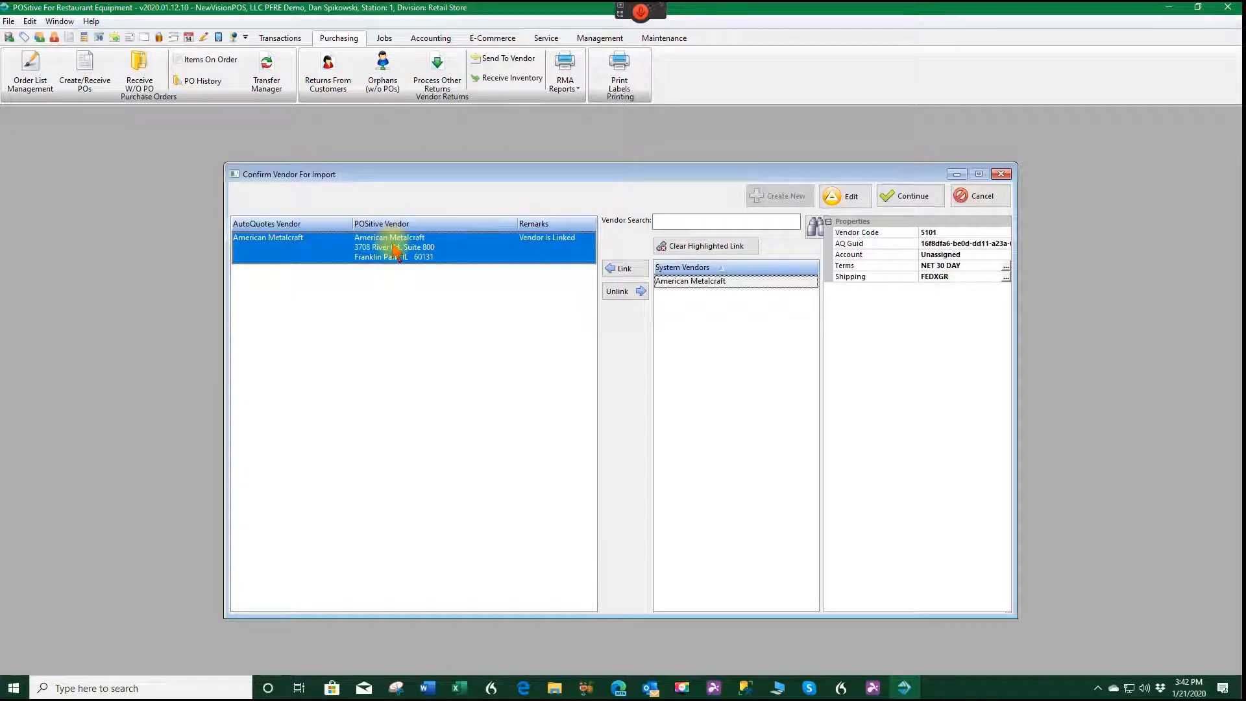
{"action": "left_click", "coordinate": [910, 199]}
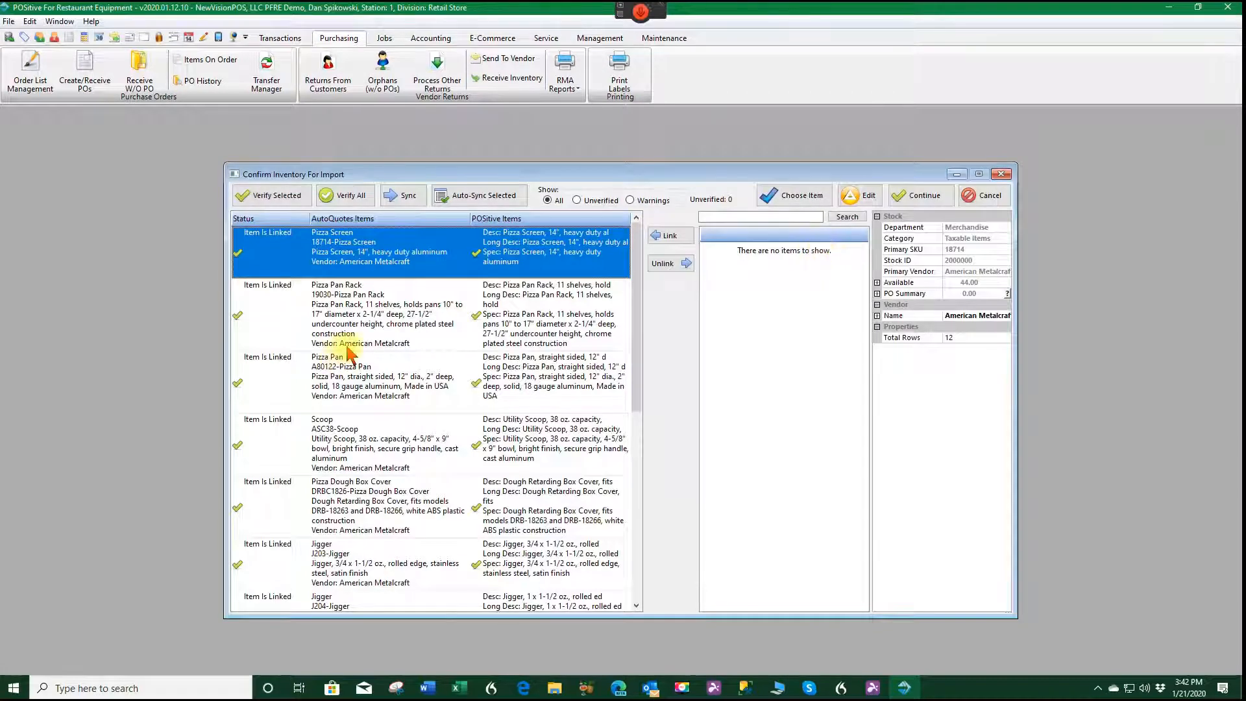
Verify all inventory items in the AutoQuotes import and accept them for import.
{"action": "scroll", "coordinate": [341, 363], "scroll_direction": "down", "scroll_amount": 5}
{"action": "scroll", "coordinate": [419, 389], "scroll_direction": "up", "scroll_amount": 5}
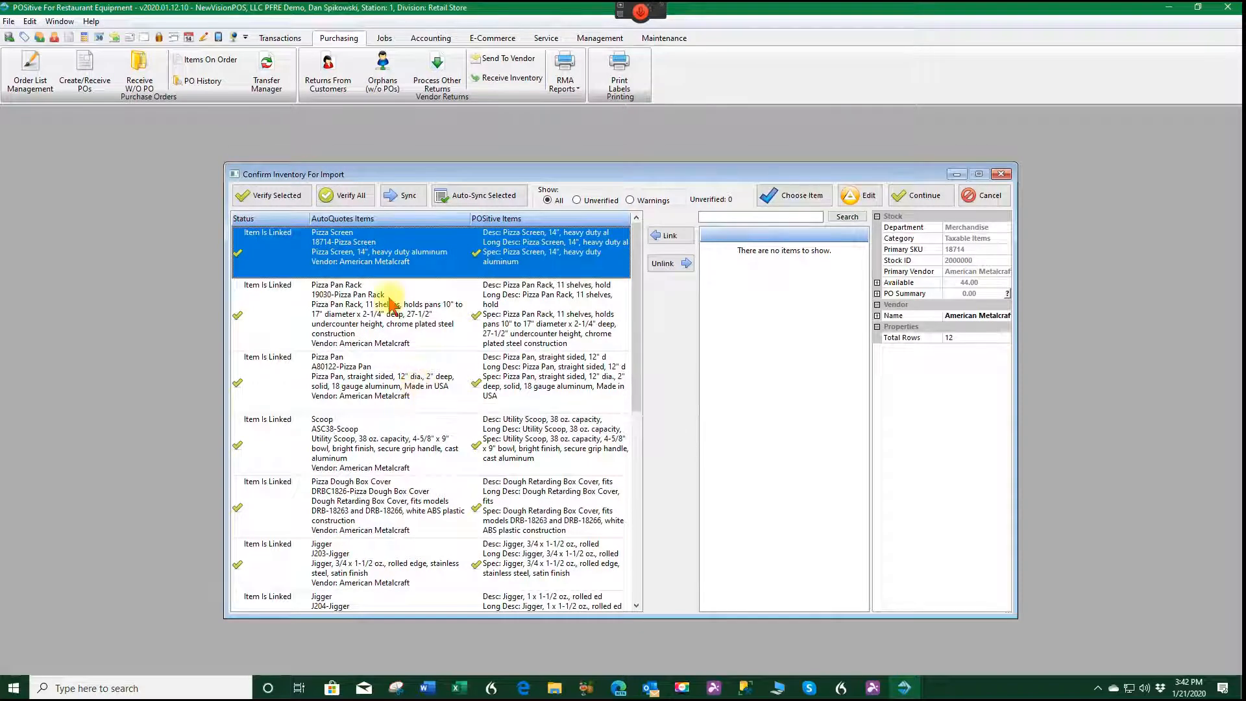
{"action": "left_click", "coordinate": [346, 201]}
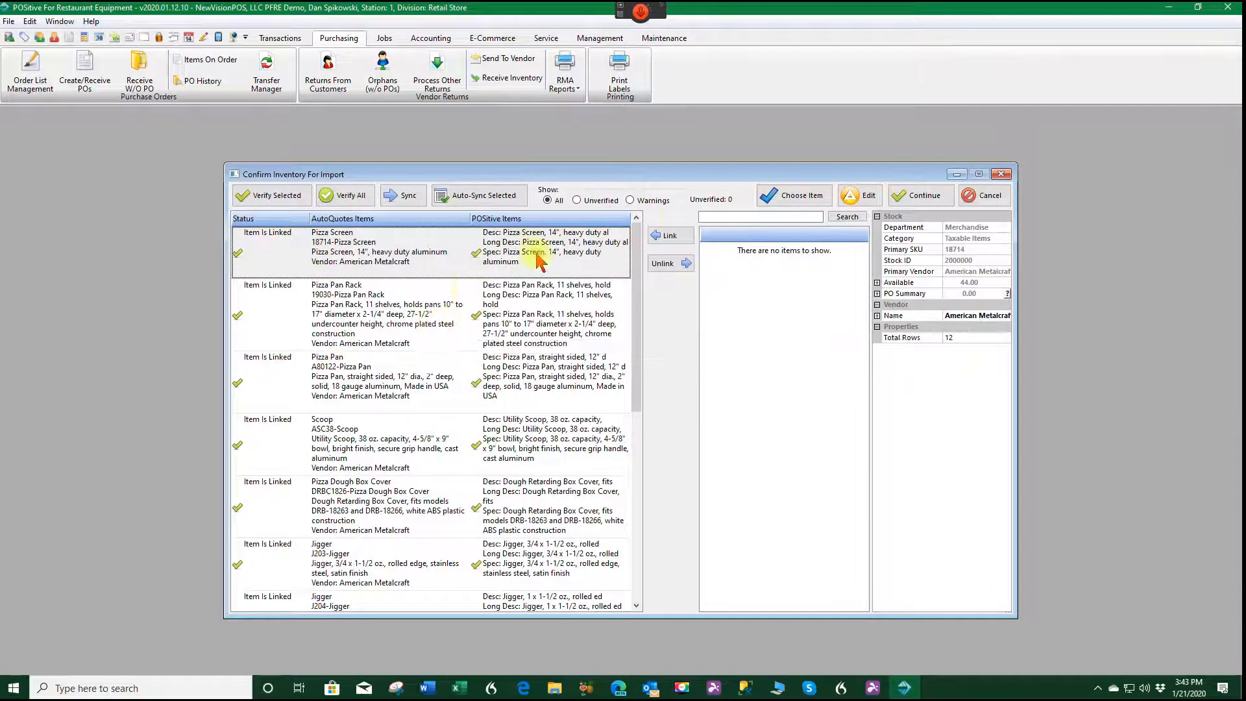
{"action": "left_click", "coordinate": [935, 197]}
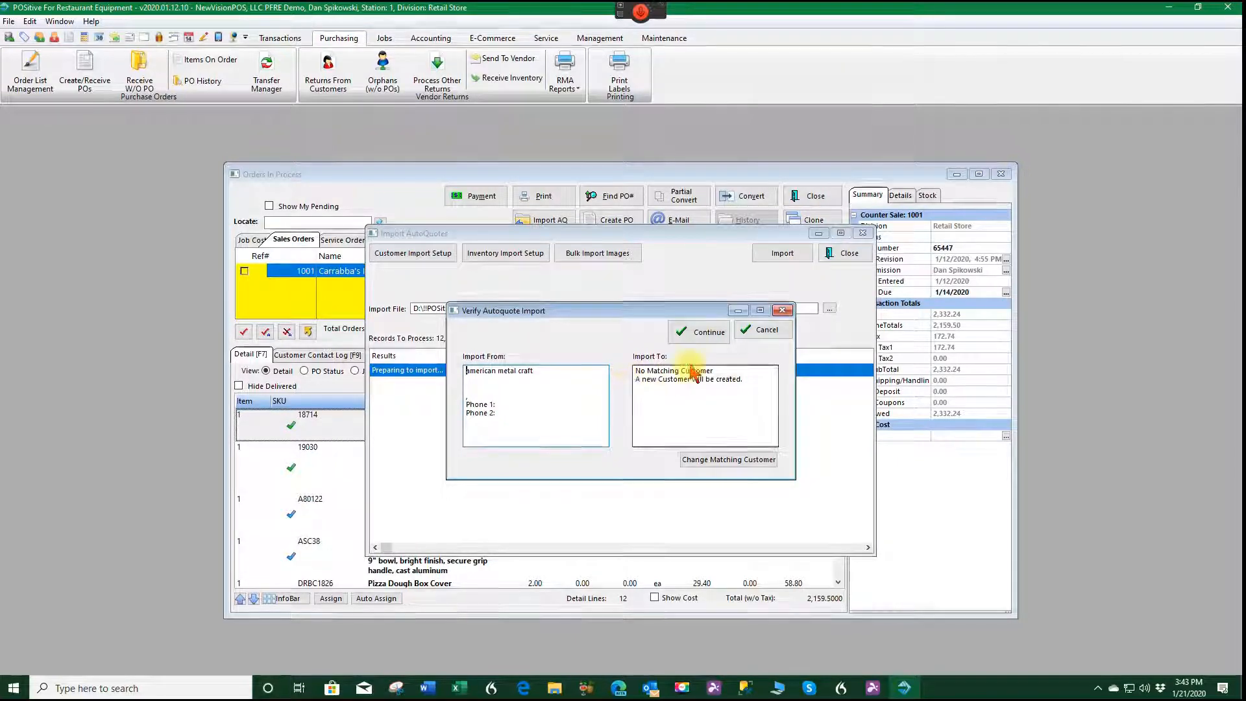
Match the import to the existing customer Carrabba's Italian Grill and complete the AutoQuotes import.
{"action": "left_click", "coordinate": [737, 462]}
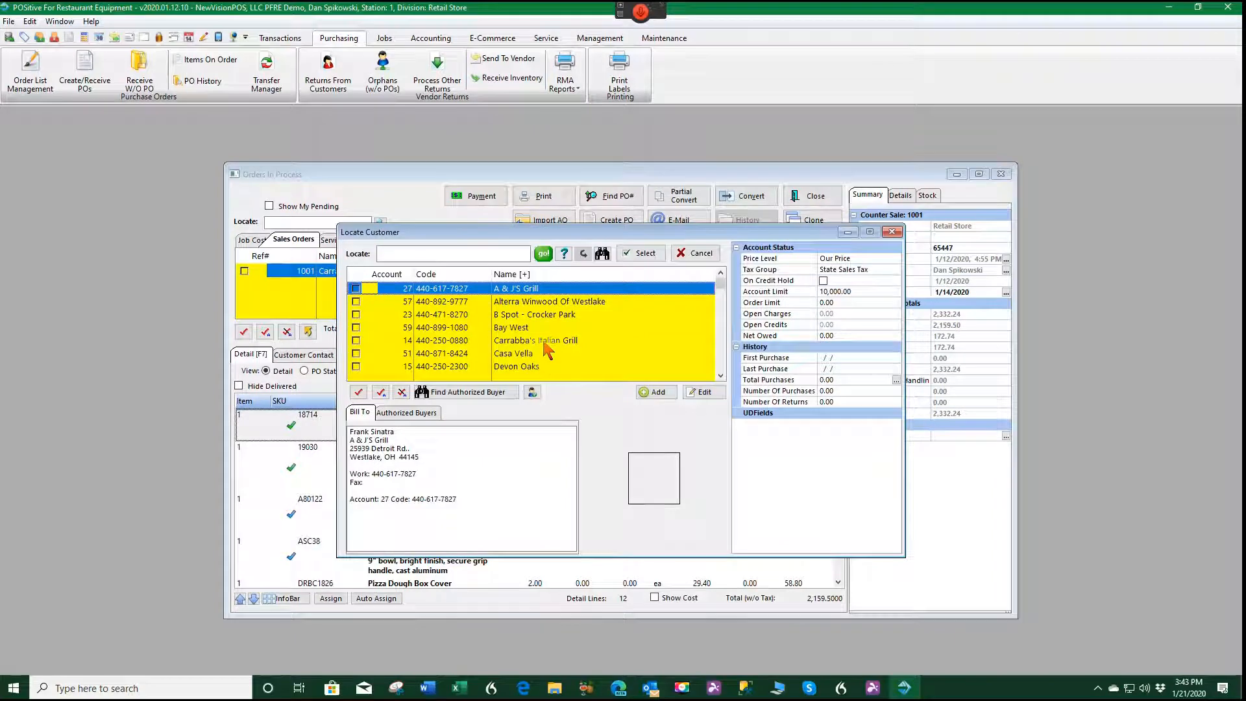
{"action": "left_click", "coordinate": [545, 342]}
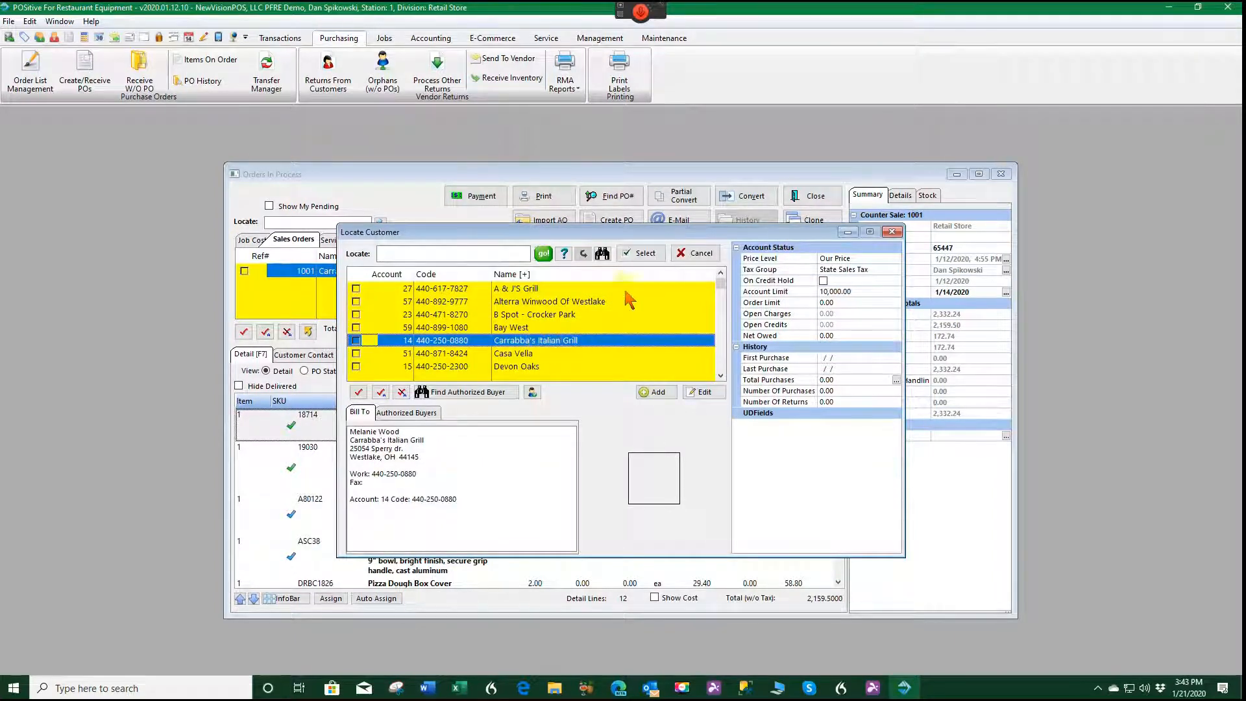
{"action": "left_click", "coordinate": [639, 253]}
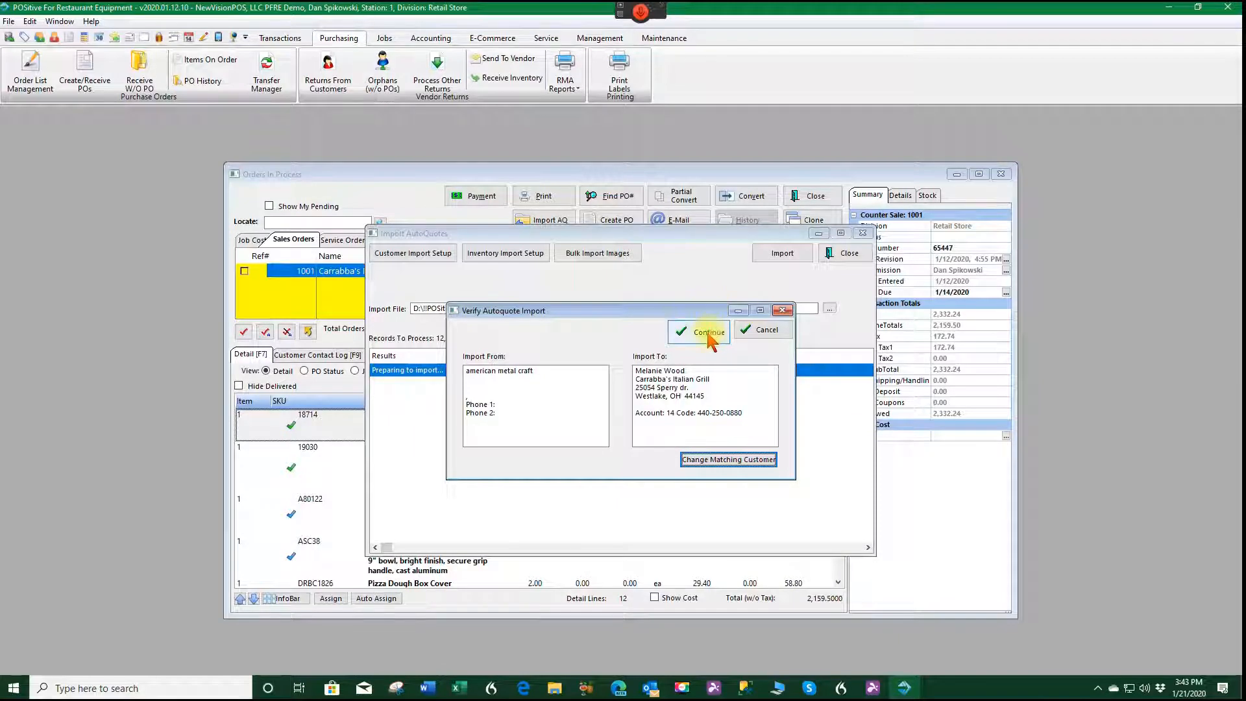
{"action": "left_click", "coordinate": [709, 333]}
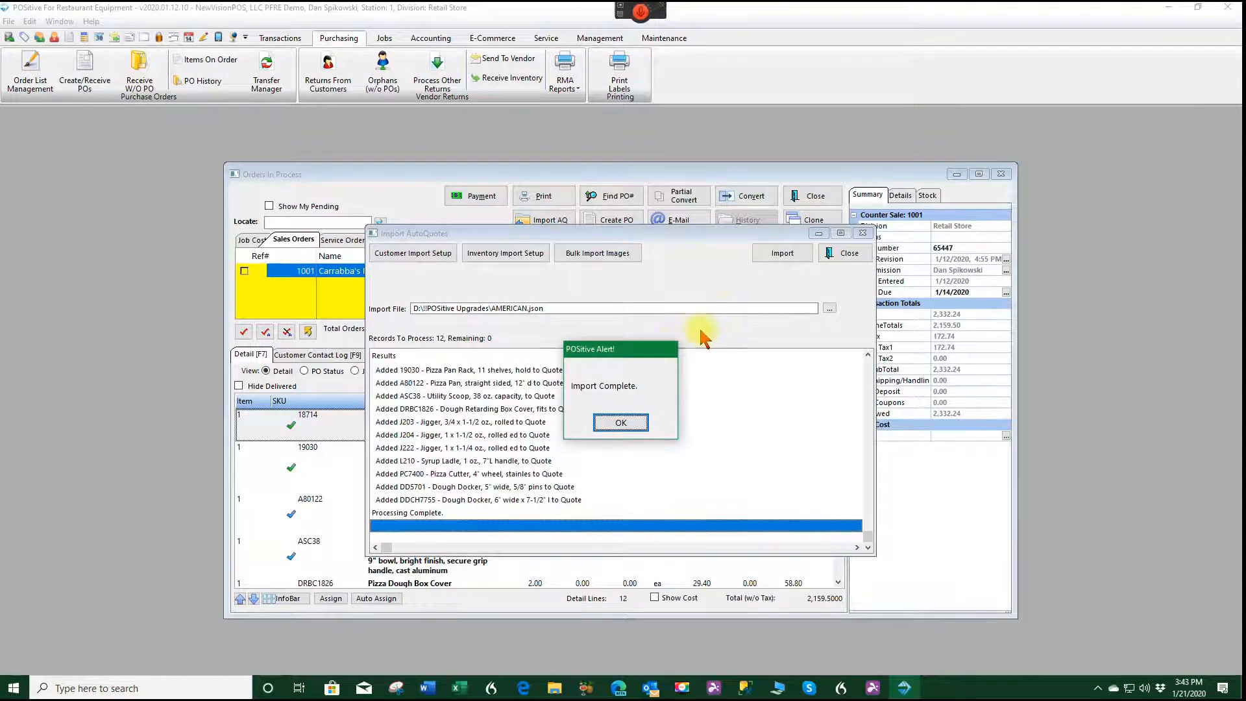
{"action": "left_click", "coordinate": [621, 422]}
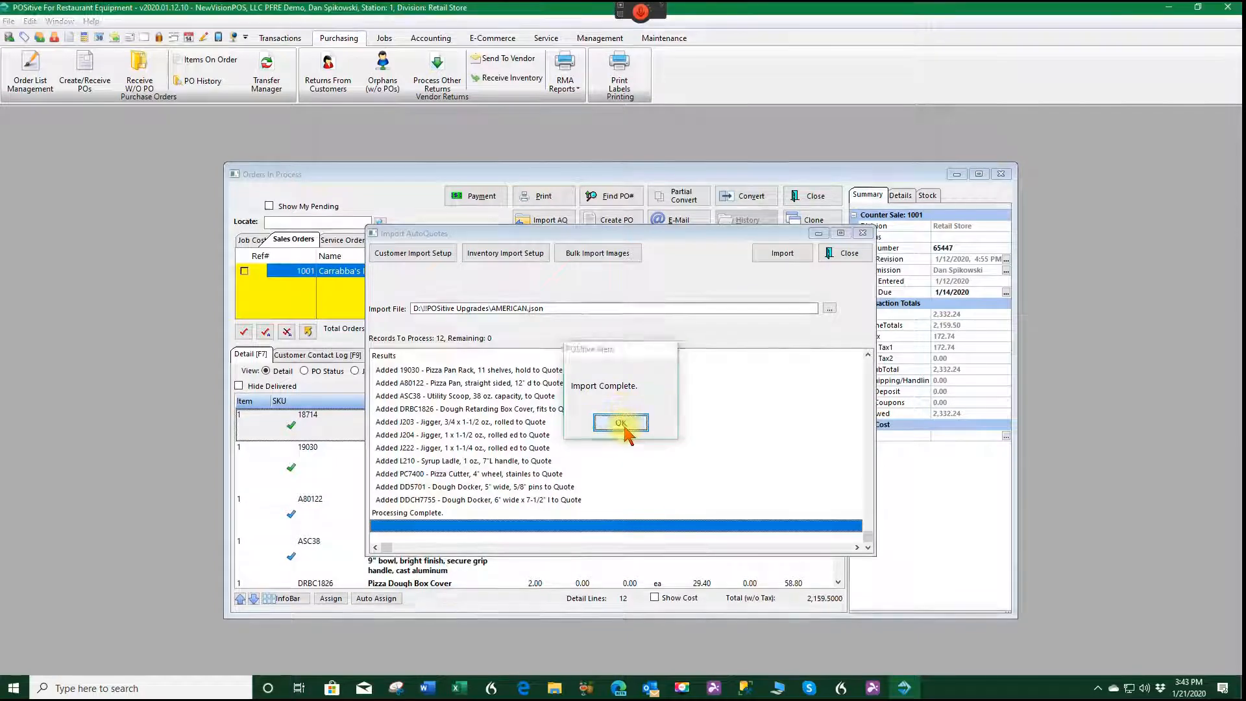
{"action": "left_click", "coordinate": [843, 255]}
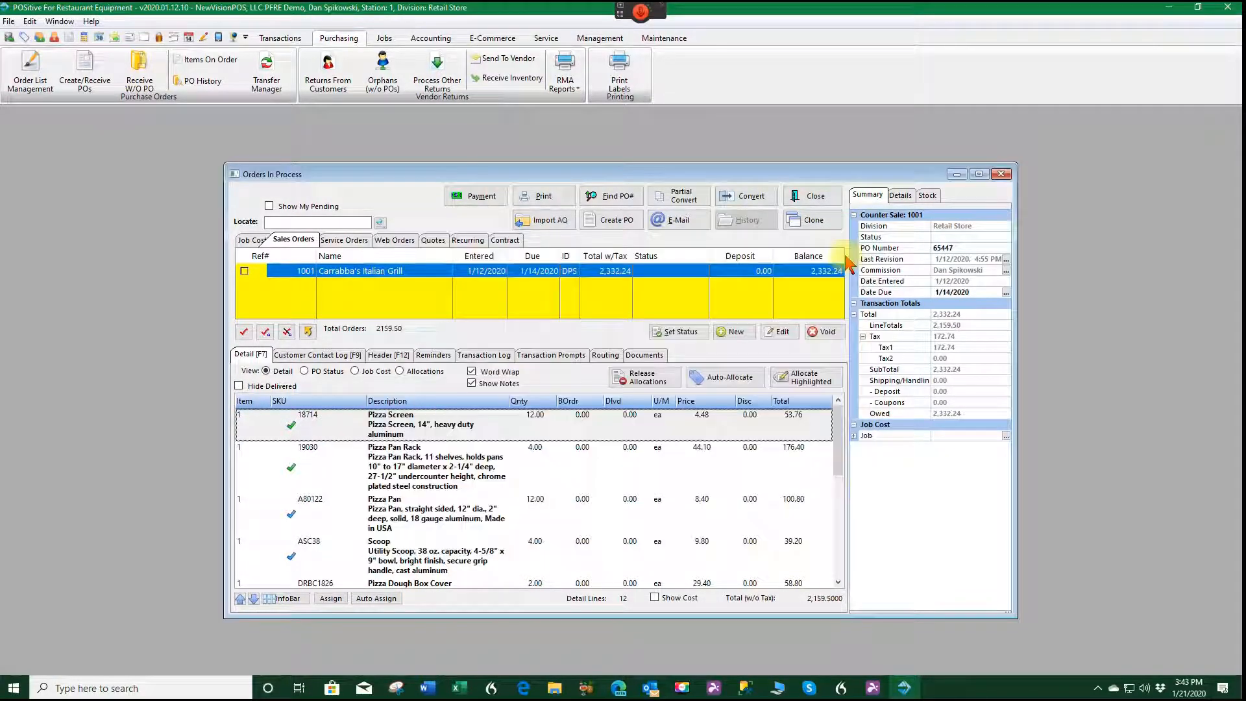
Convert the imported Carrabba's Italian Grill quote into a Sales Order.
{"action": "left_click", "coordinate": [439, 243]}
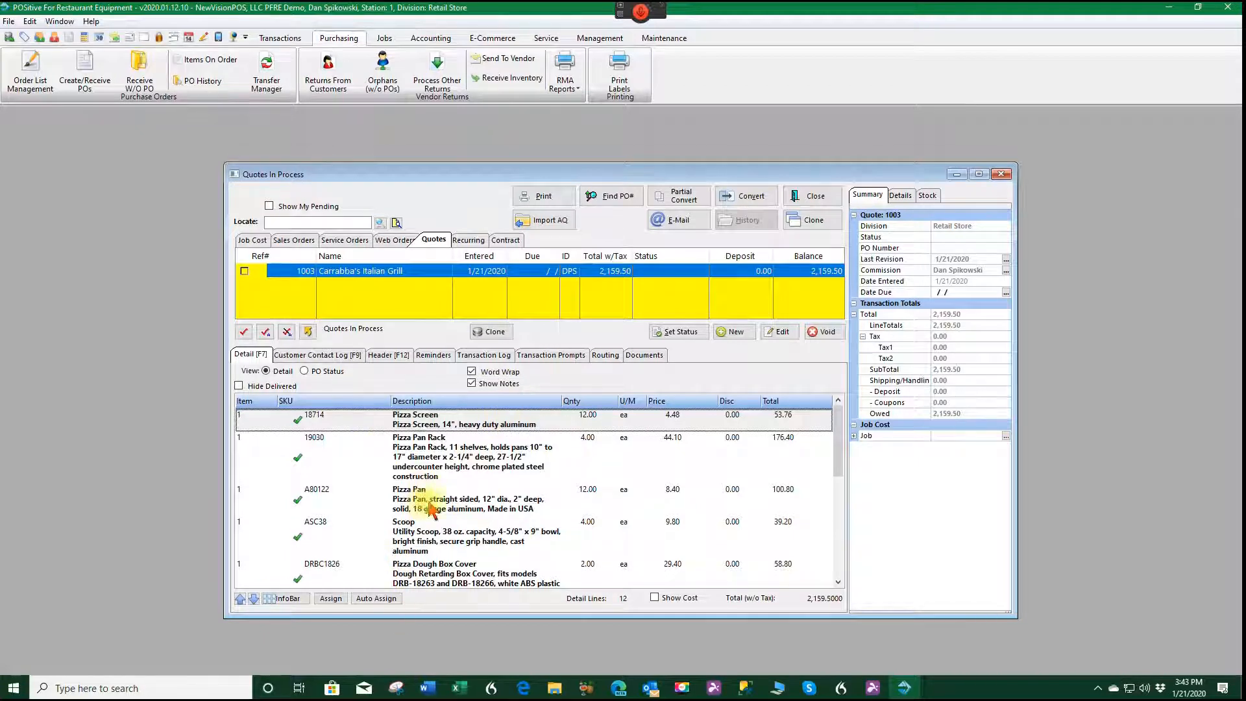
{"action": "left_click", "coordinate": [747, 197]}
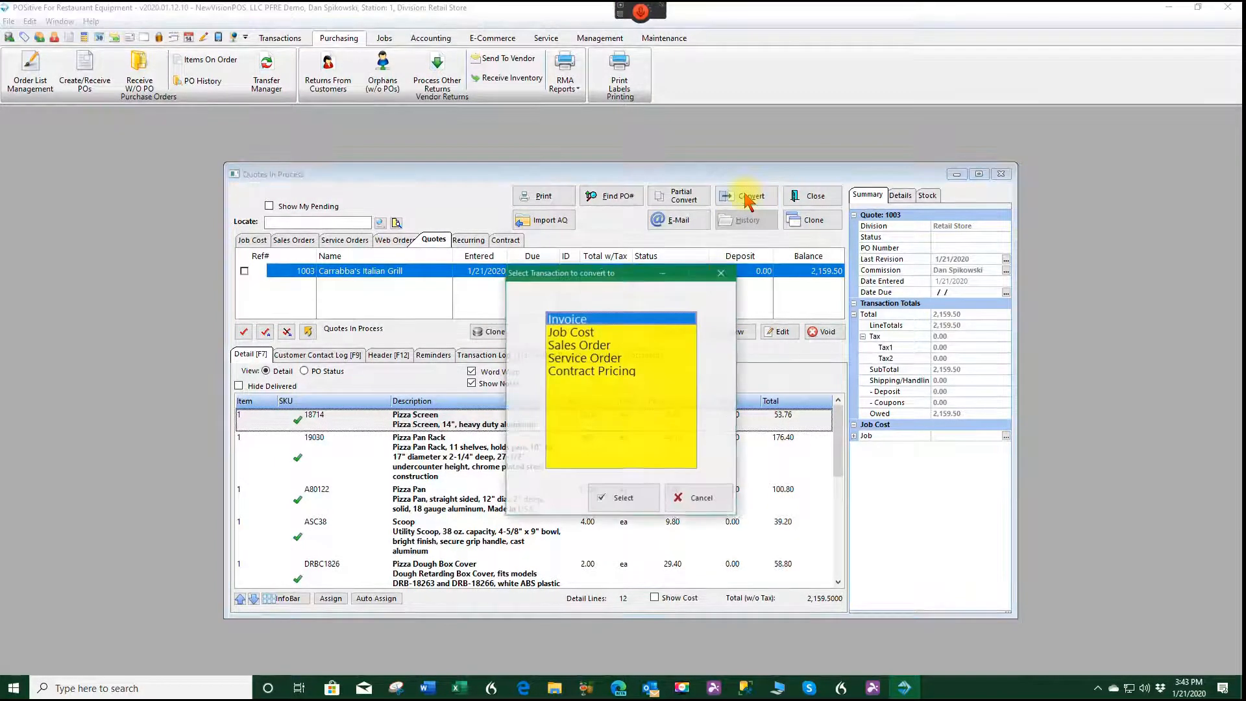
{"action": "left_click", "coordinate": [596, 346]}
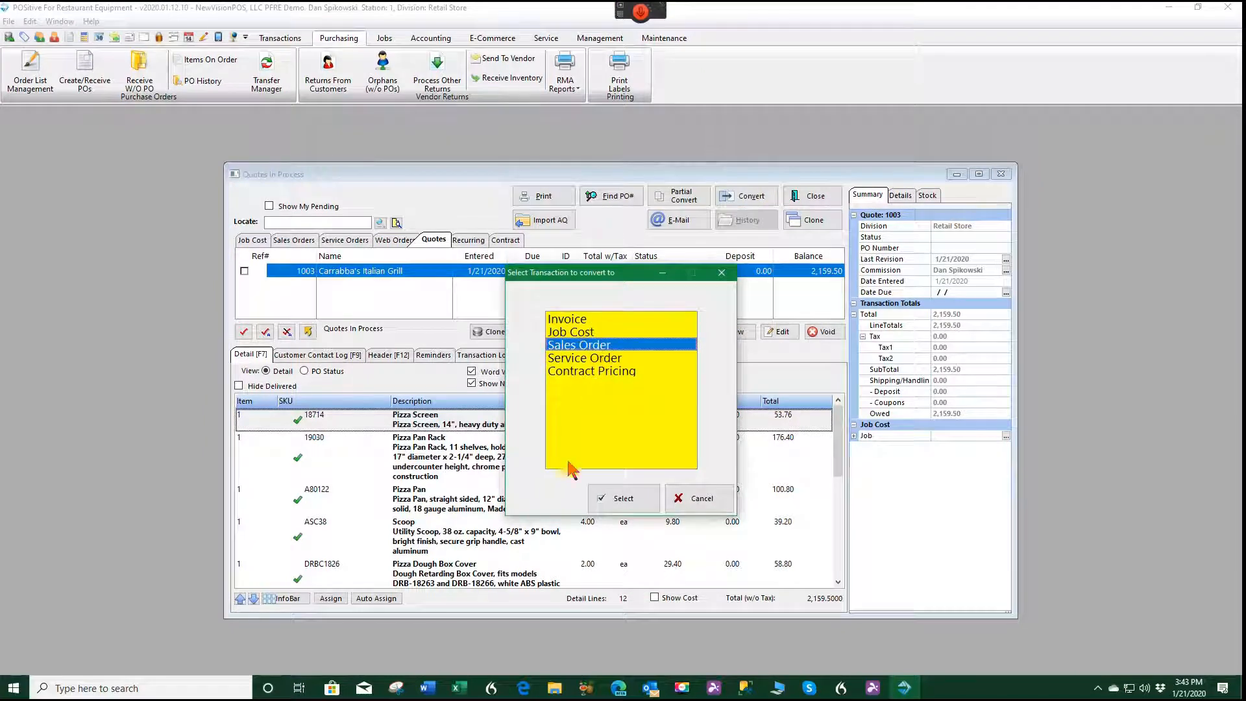
{"action": "left_click", "coordinate": [633, 502]}
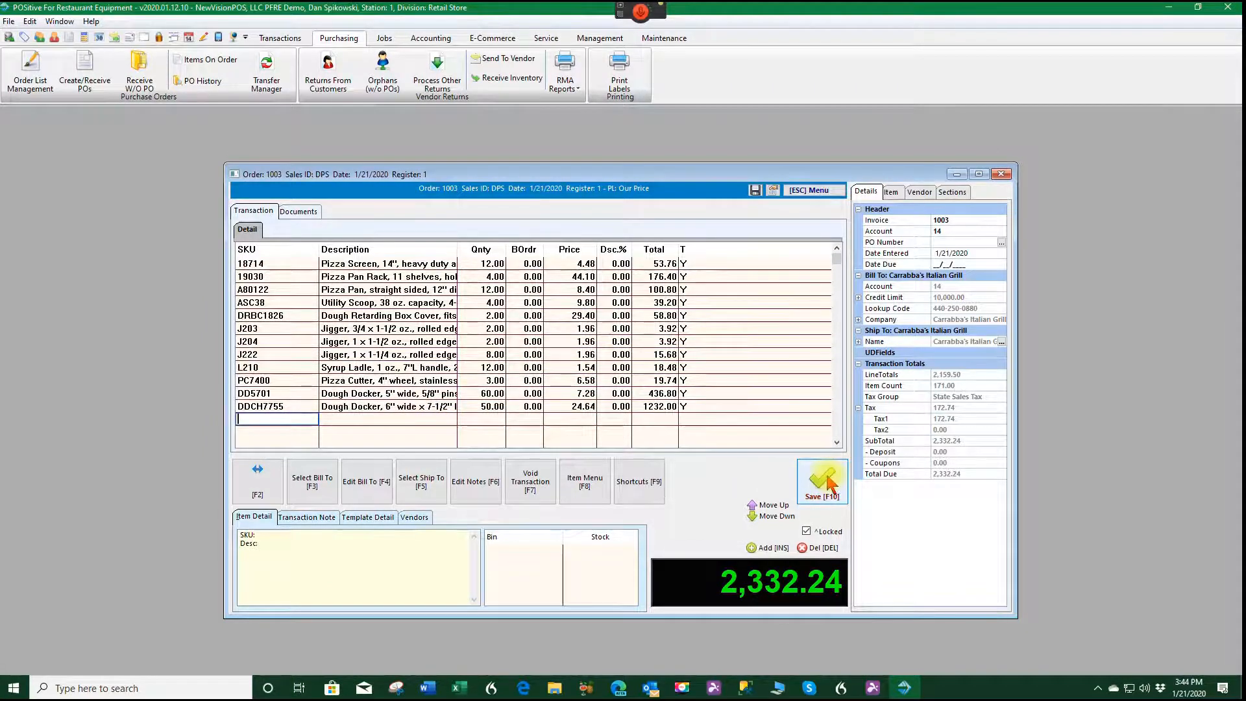
Save the order with the customer's purchase order number and the listed authorized buyer.
{"action": "left_click", "coordinate": [831, 486]}
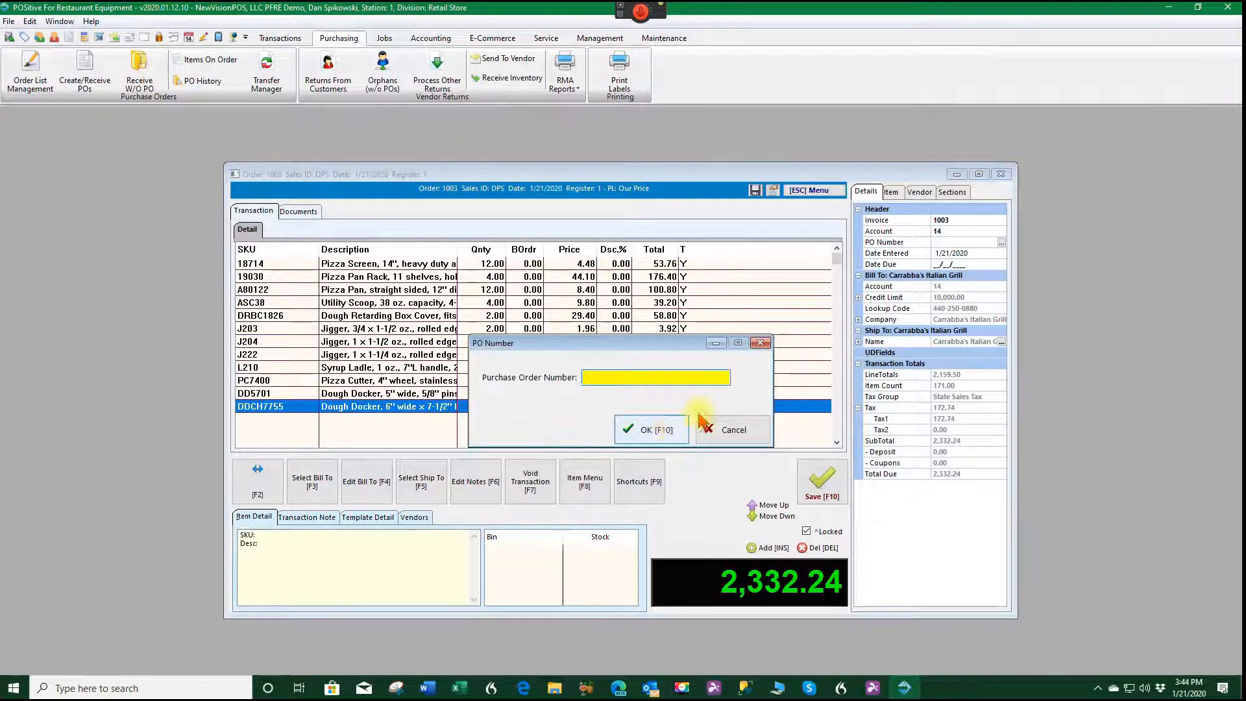
{"action": "type", "text": "556564"}
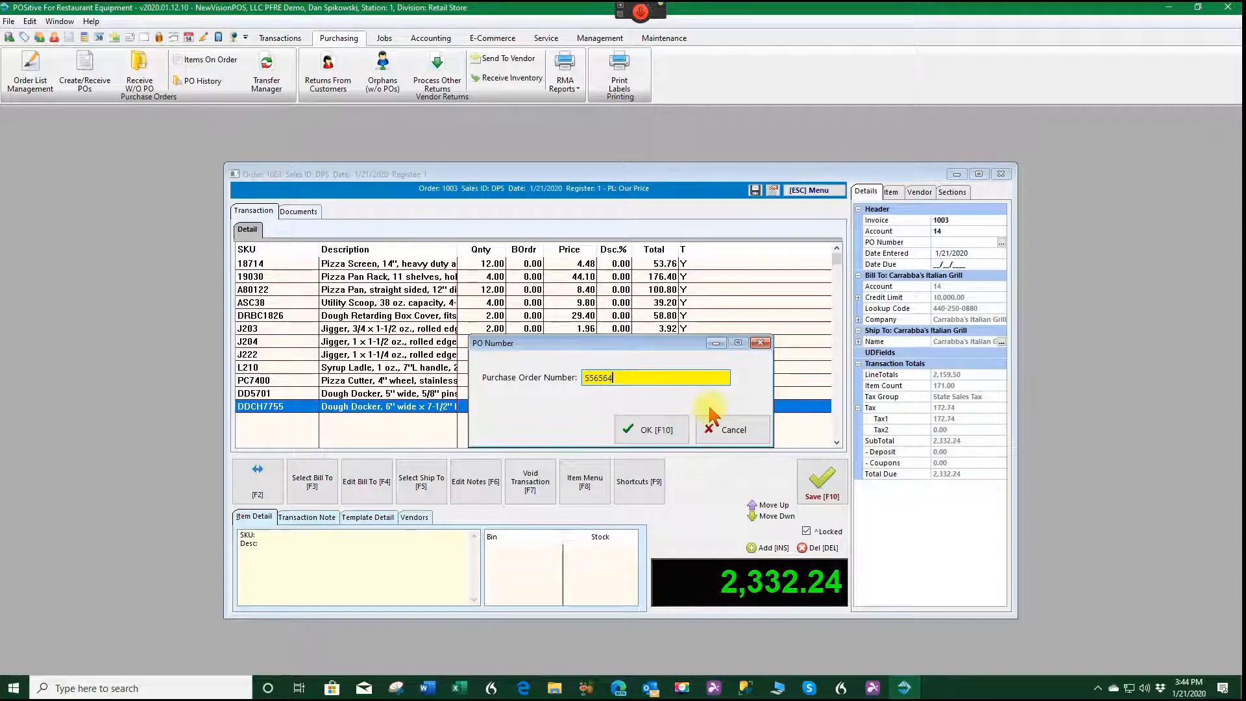
{"action": "type", "text": "7"}
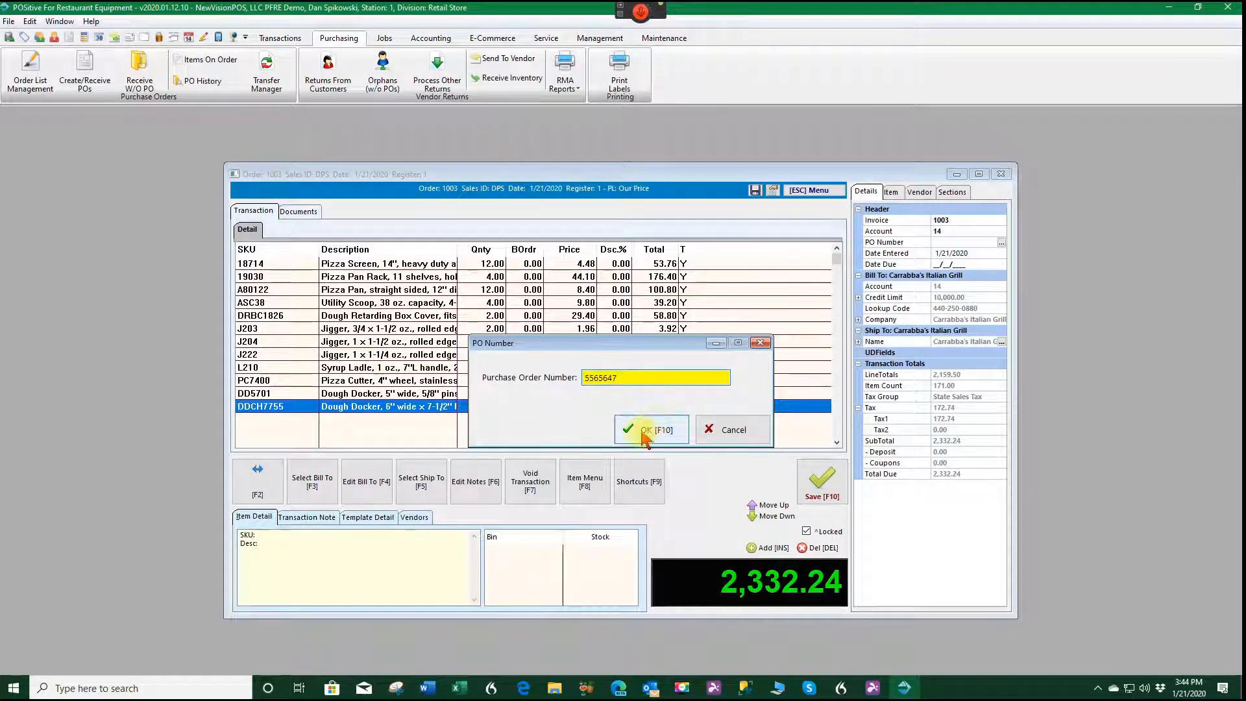
{"action": "left_click", "coordinate": [643, 434]}
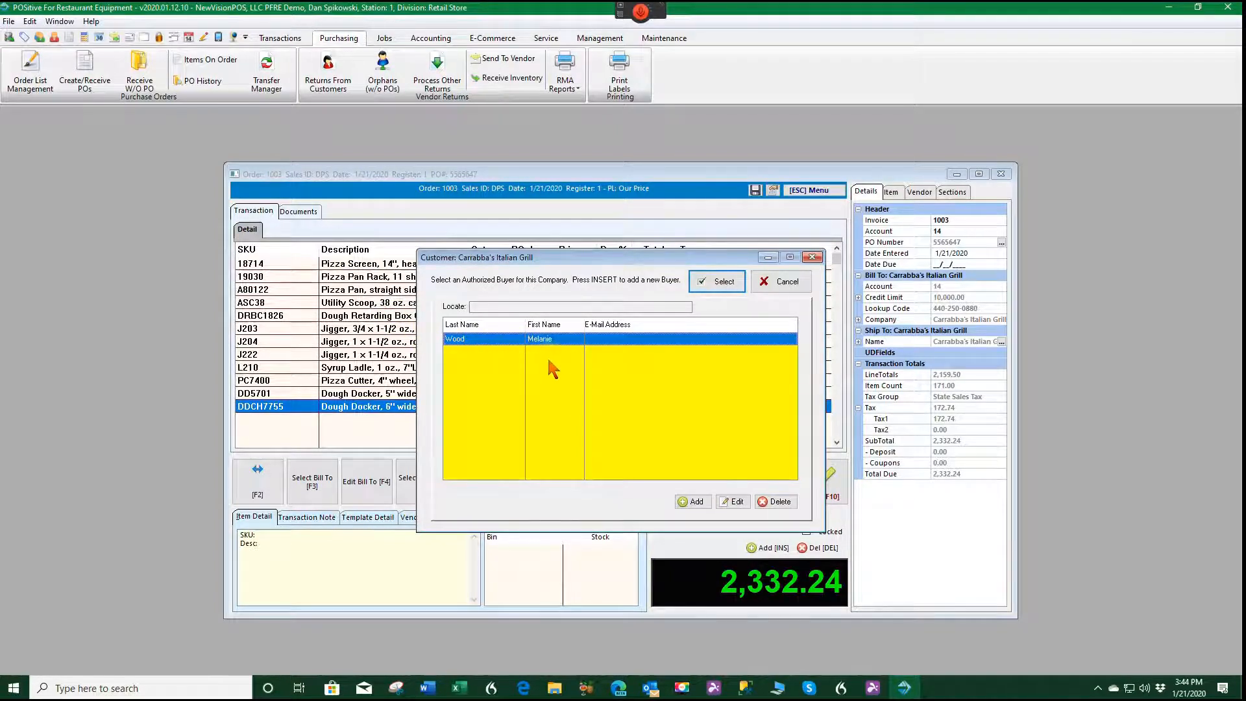
{"action": "left_click", "coordinate": [719, 283]}
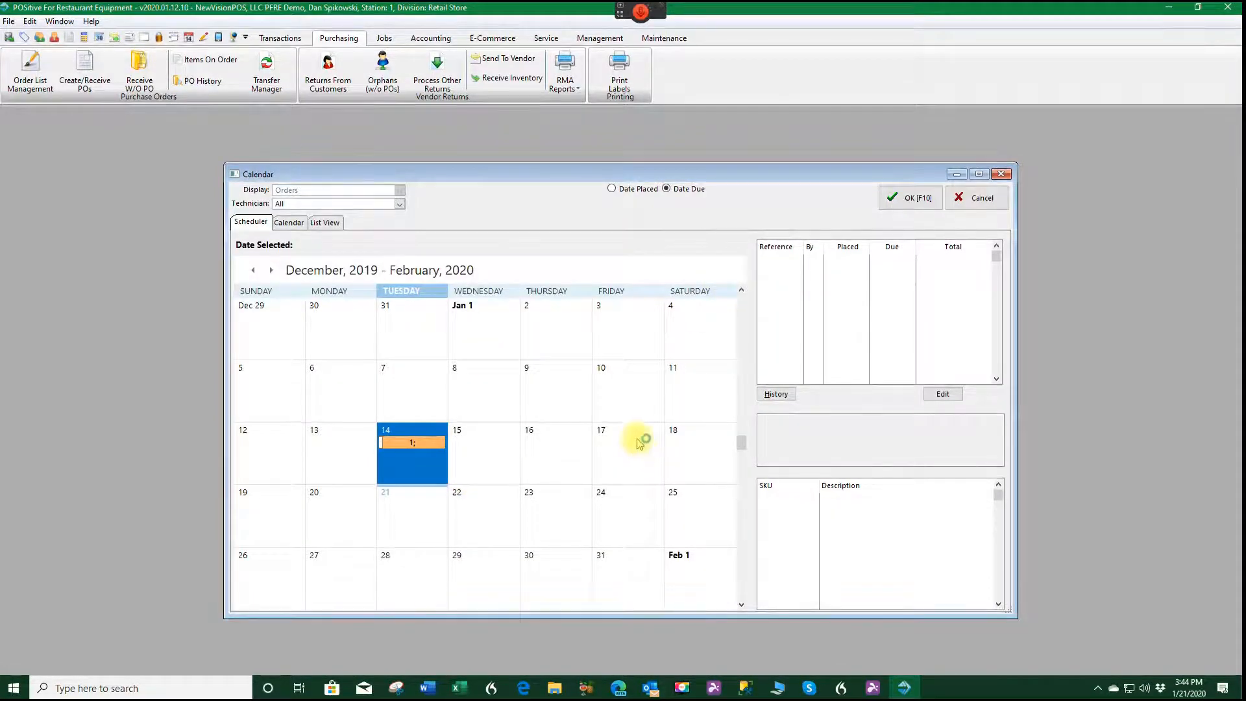
Set the order's due date to January 17, 2020 and save it without applying a payment.
{"action": "left_click", "coordinate": [633, 446]}
{"action": "left_click", "coordinate": [912, 198]}
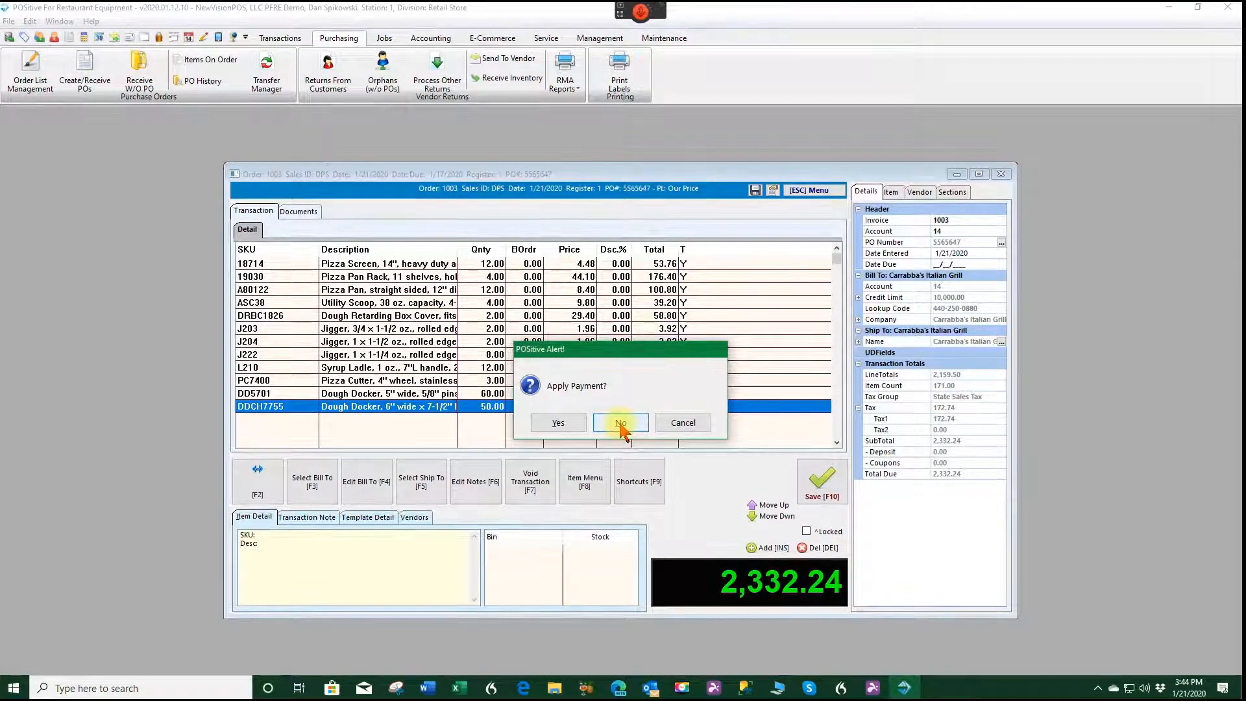
{"action": "left_click", "coordinate": [622, 424]}
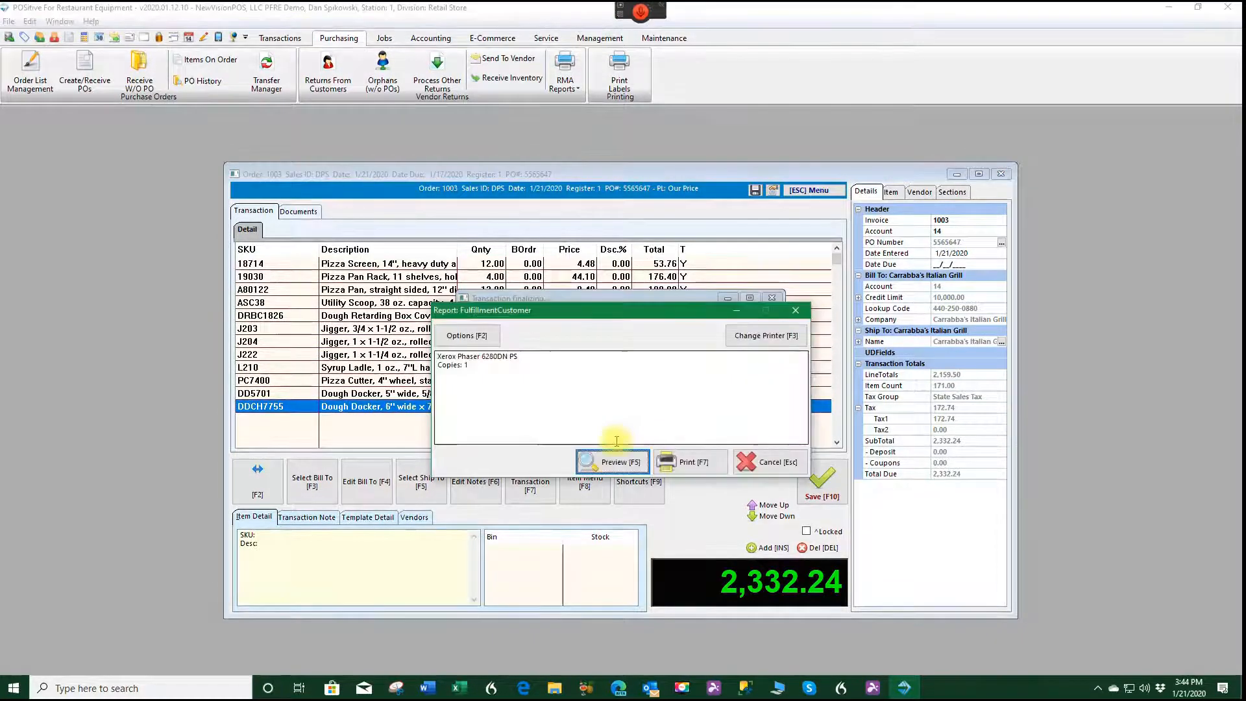
Preview the fulfillment report and the order-only printout through to its totals, and close out the transaction.
{"action": "left_click", "coordinate": [607, 462]}
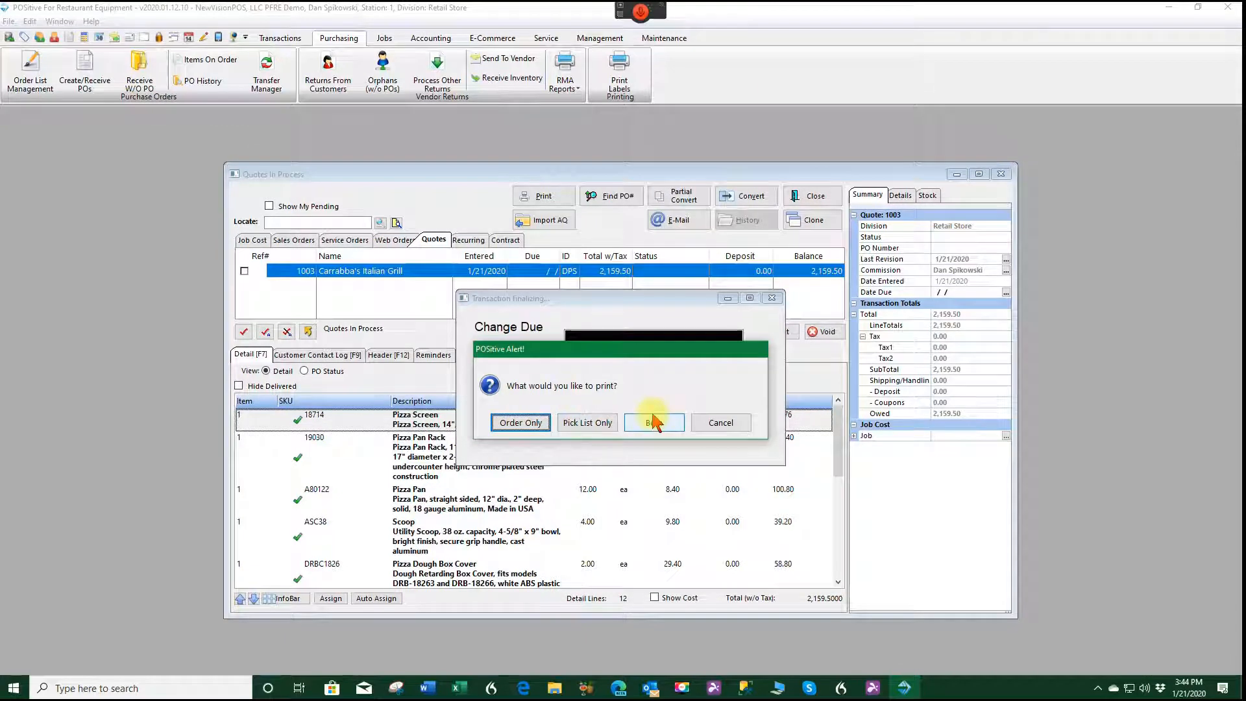
{"action": "left_click", "coordinate": [520, 423]}
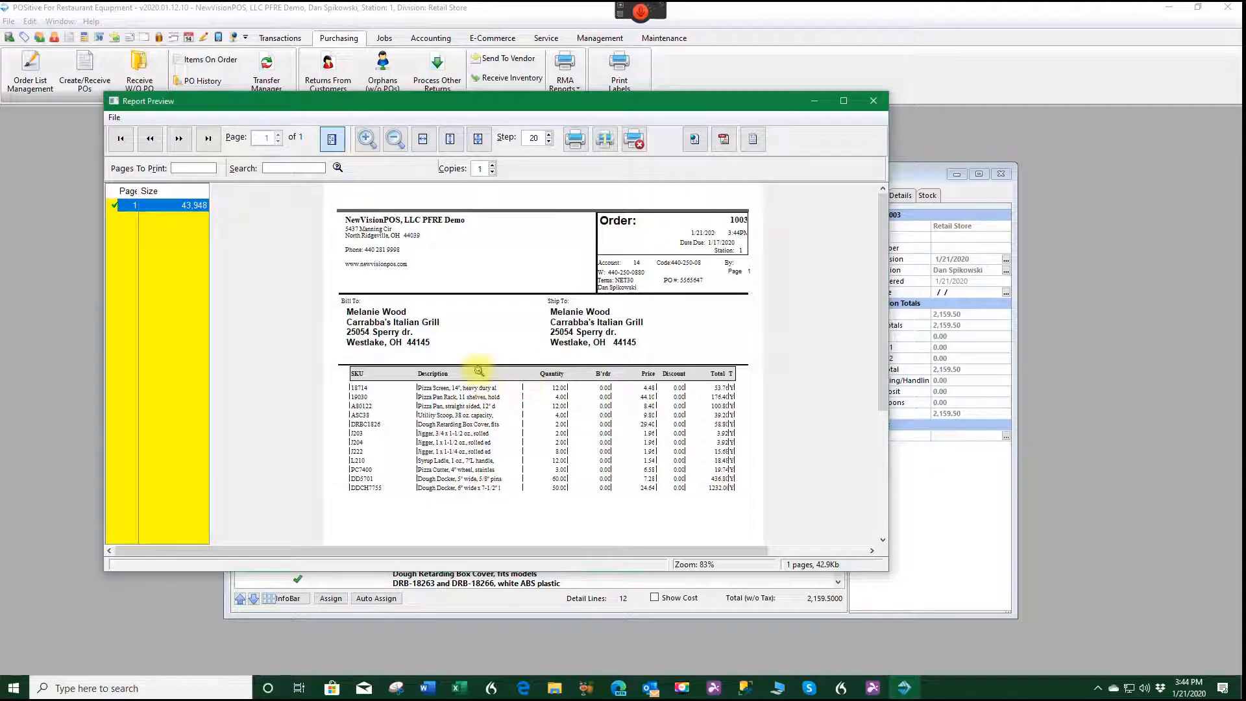
{"action": "scroll", "coordinate": [488, 390], "scroll_direction": "down", "scroll_amount": 3}
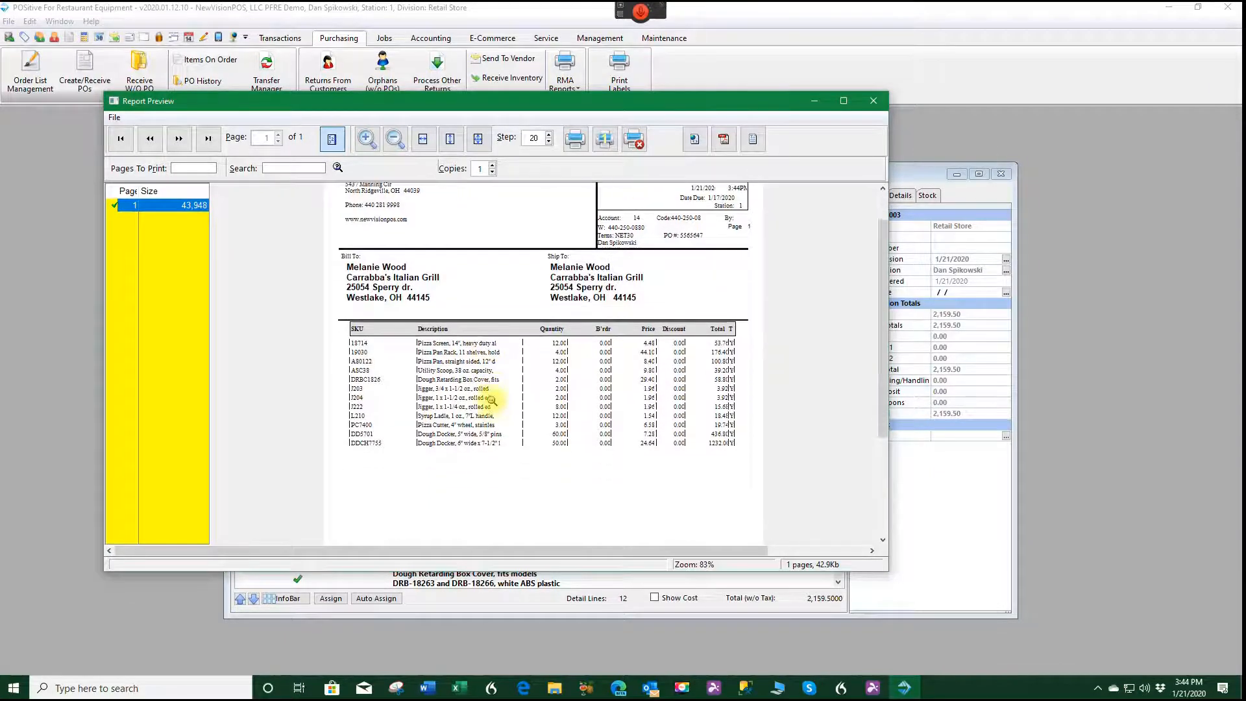
{"action": "scroll", "coordinate": [492, 400], "scroll_direction": "down", "scroll_amount": 5}
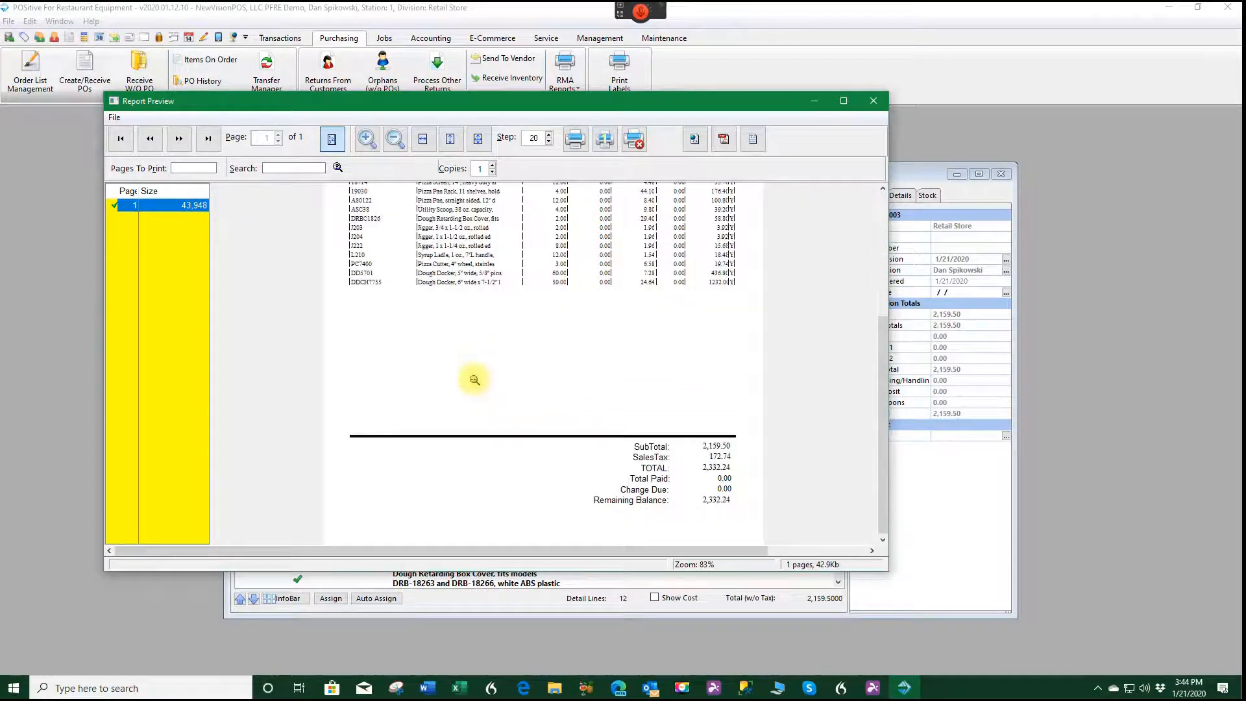
{"action": "left_click", "coordinate": [873, 100]}
{"action": "left_click", "coordinate": [743, 431]}
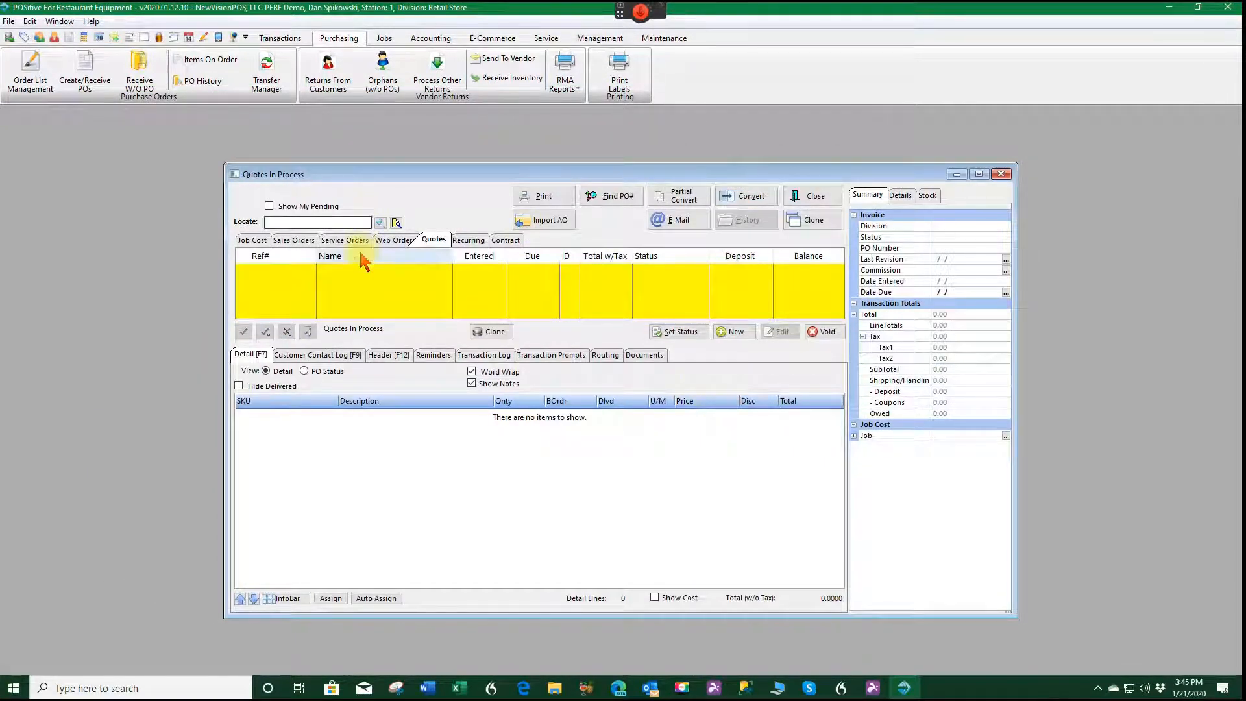
Convert the items of the Carrabba's Italian Grill sales order due 1/17/2020 to purchase orders using the Purchase Order method.
{"action": "left_click", "coordinate": [290, 240]}
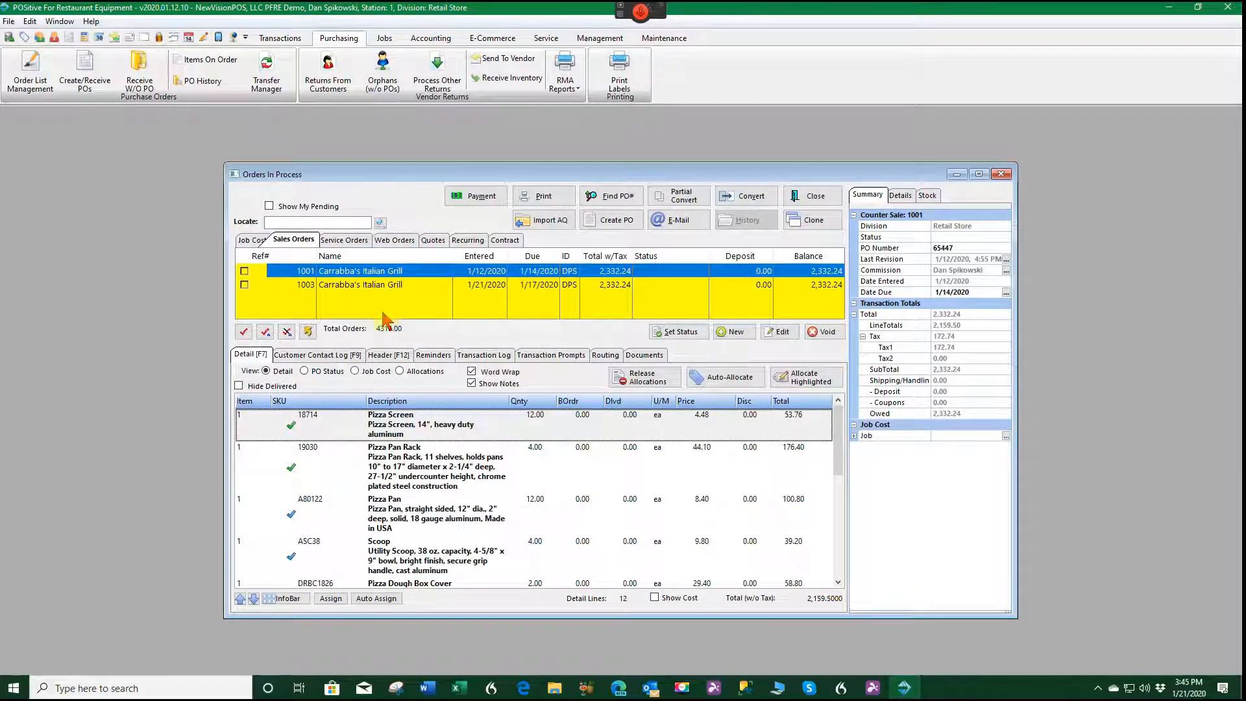
{"action": "left_click", "coordinate": [390, 284]}
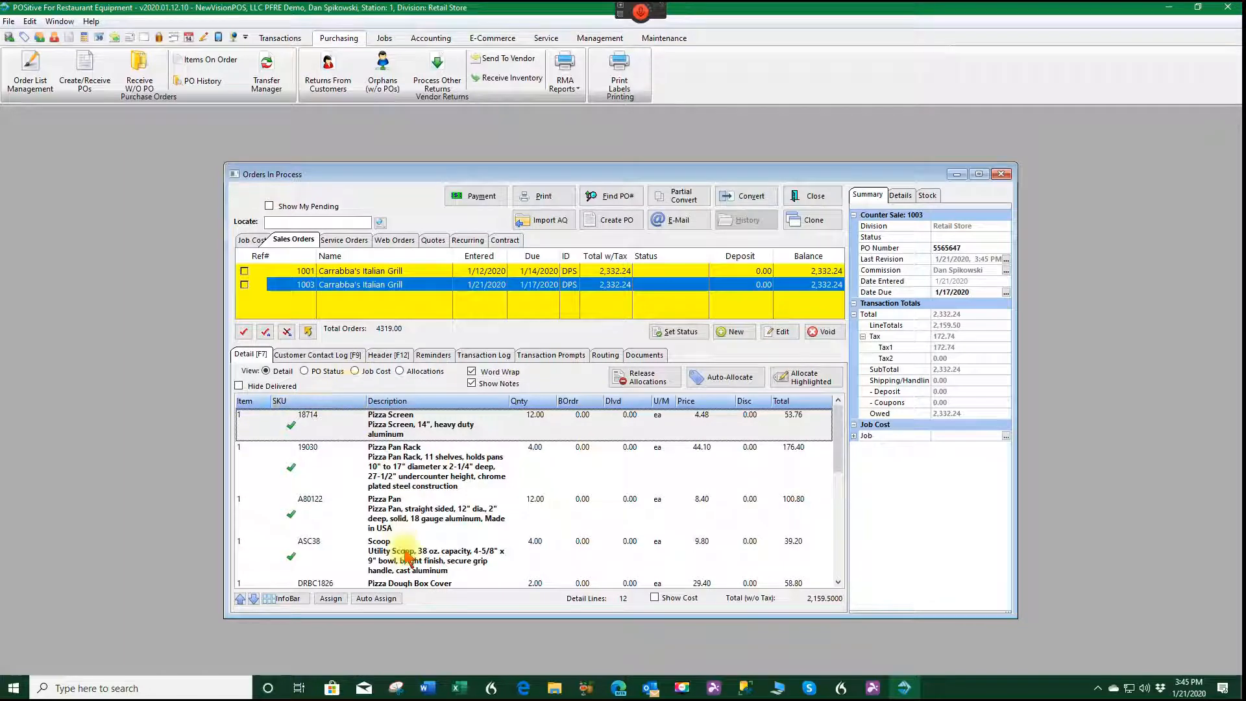
{"action": "left_click", "coordinate": [618, 221]}
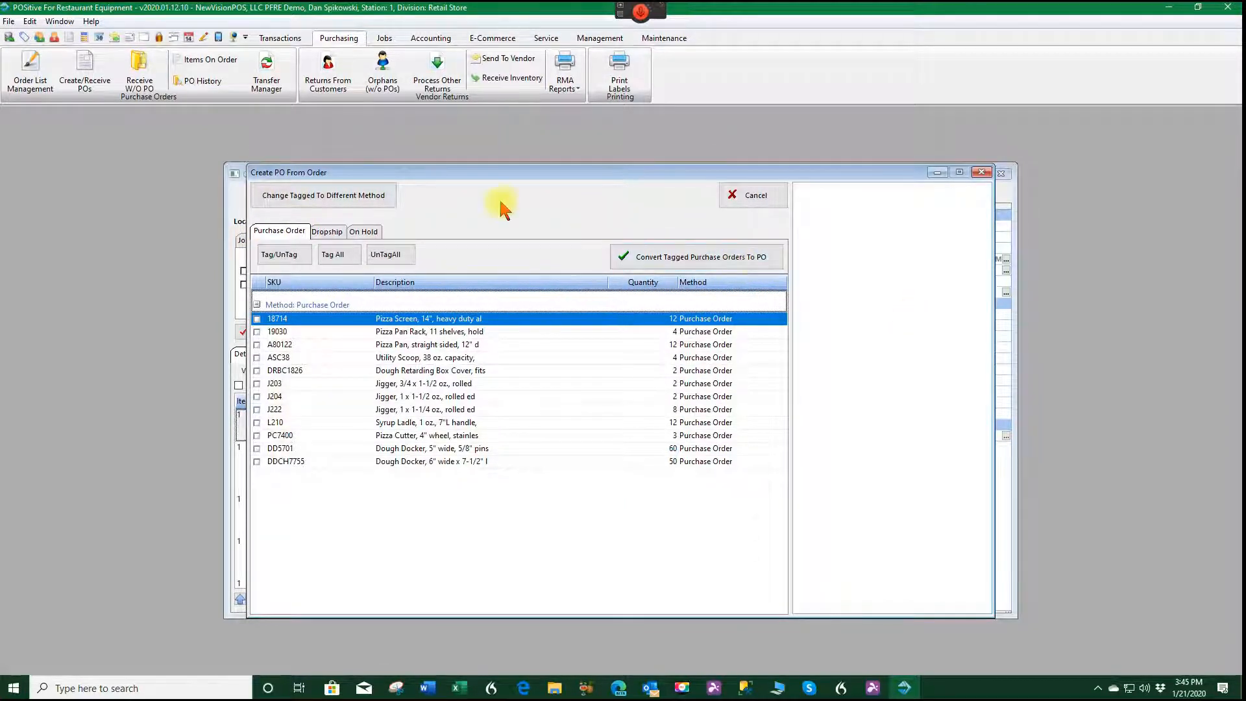
{"action": "left_click", "coordinate": [718, 256]}
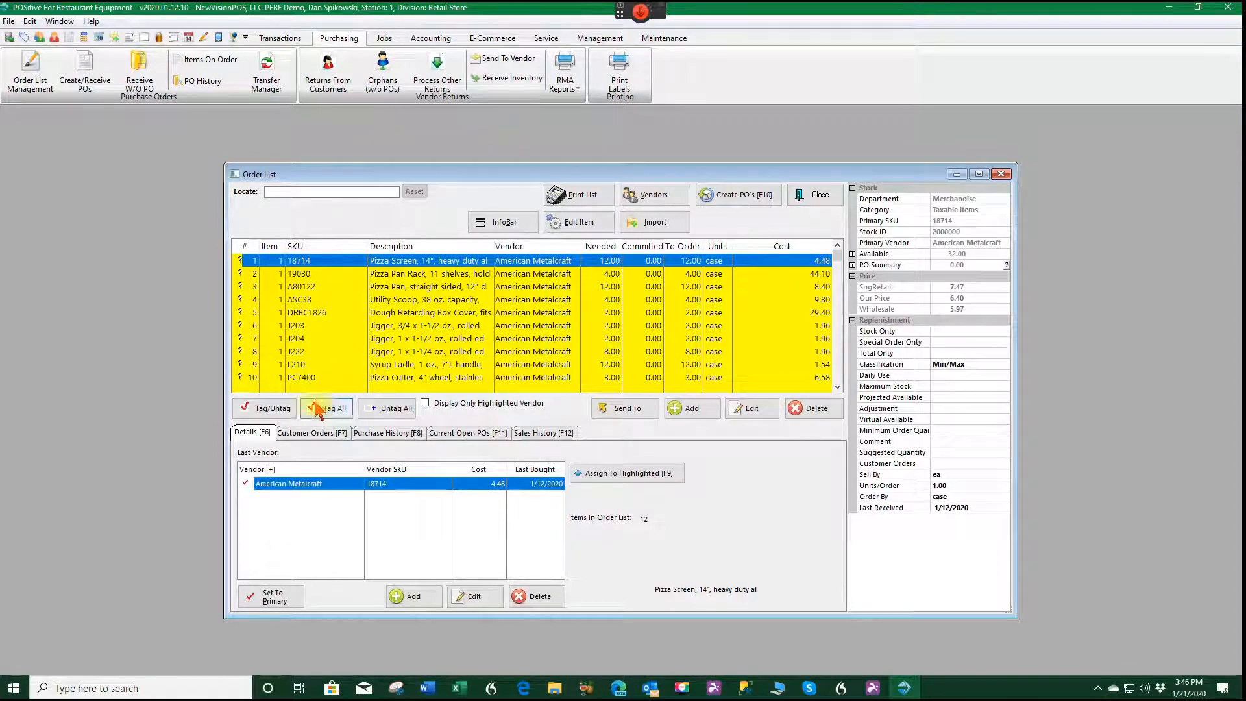
Tag all items in the order list and create purchase orders from them.
{"action": "left_click", "coordinate": [333, 411]}
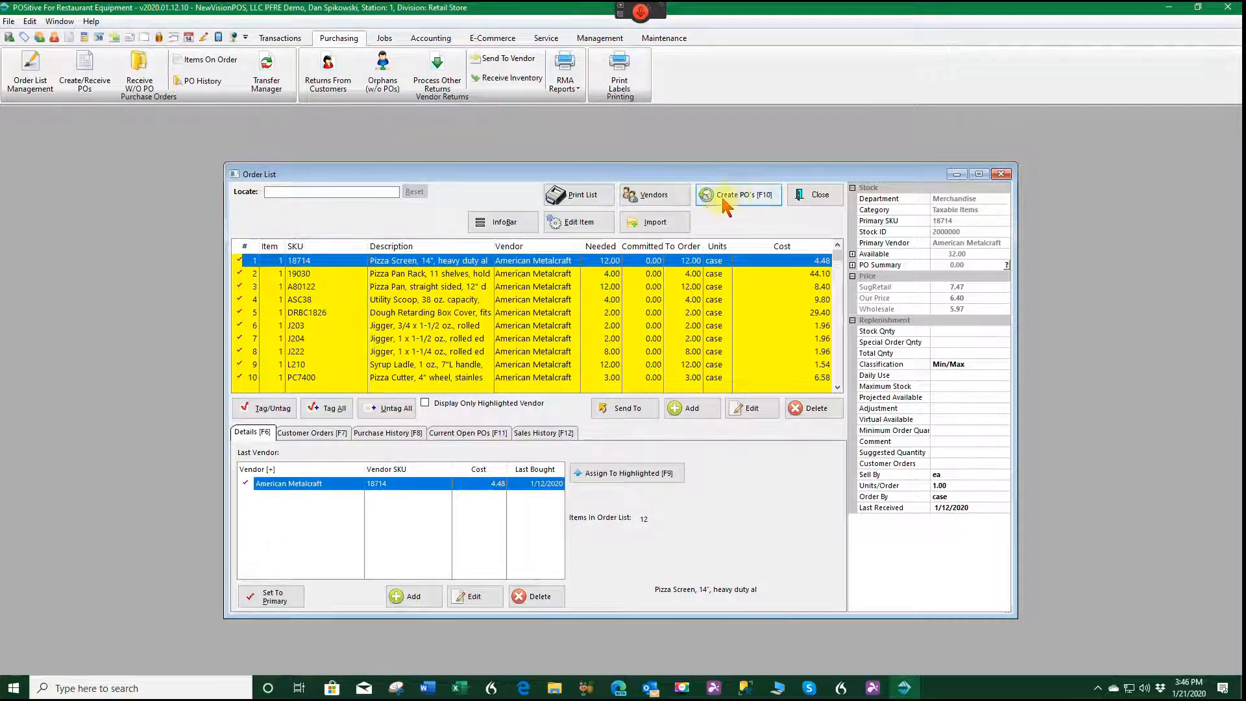
{"action": "left_click", "coordinate": [747, 198]}
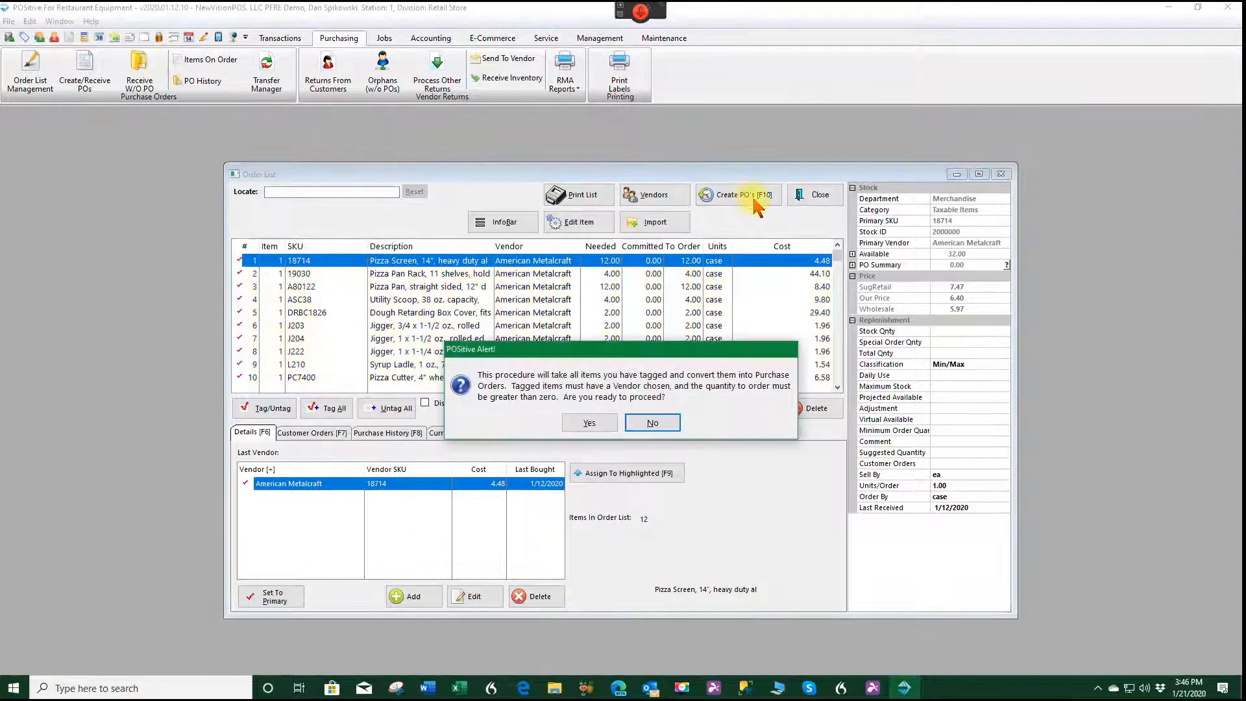
{"action": "left_click", "coordinate": [586, 425]}
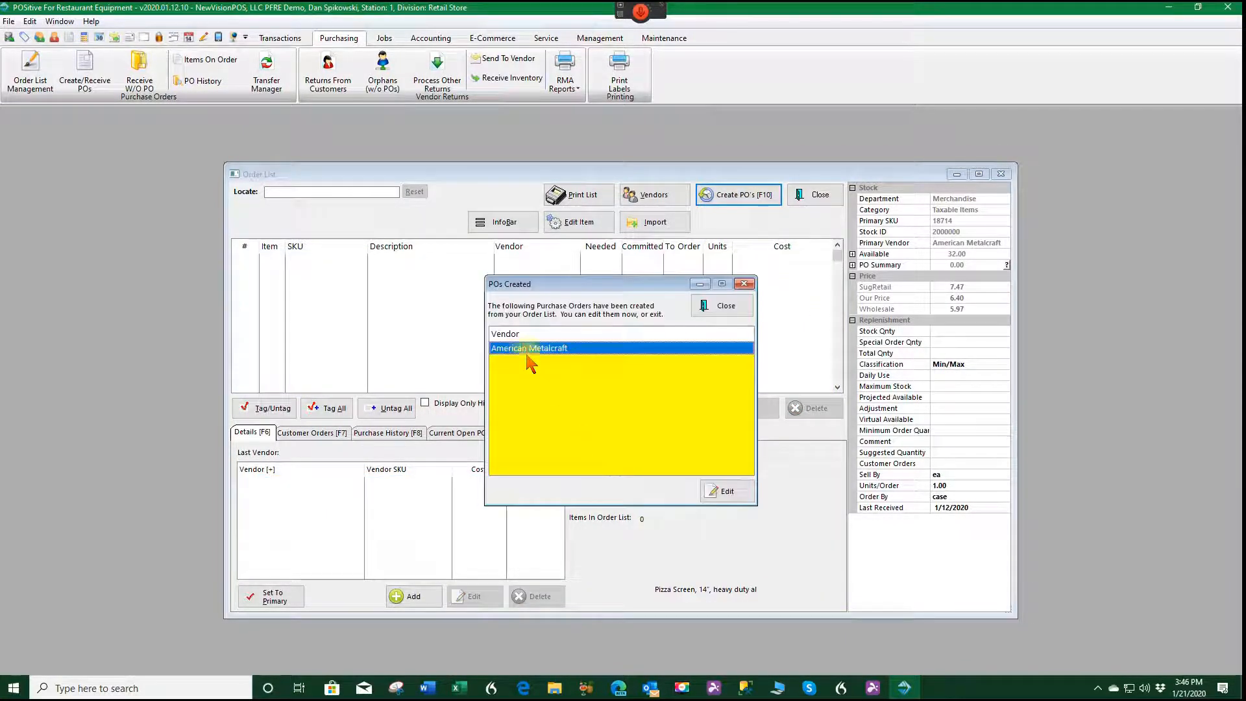
Open the American Metalcraft purchase order, process it, and choose to print it.
{"action": "left_click", "coordinate": [723, 493]}
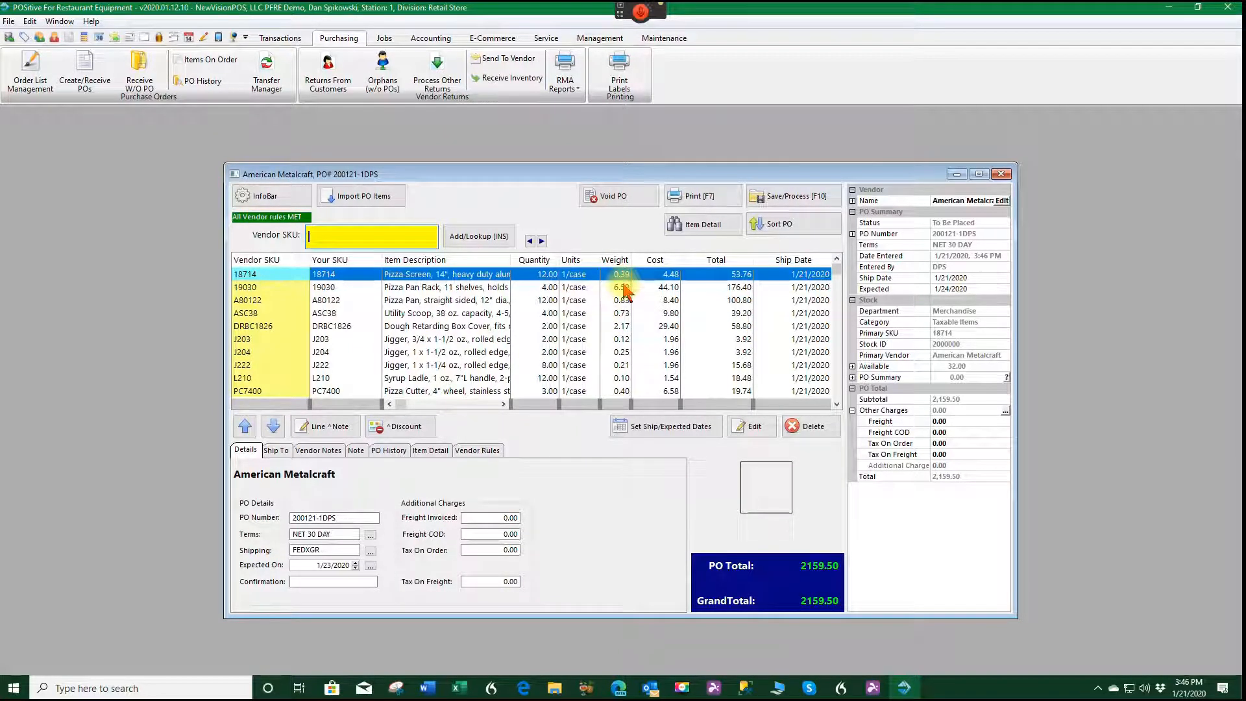
{"action": "left_click", "coordinate": [799, 200]}
{"action": "left_click", "coordinate": [635, 423]}
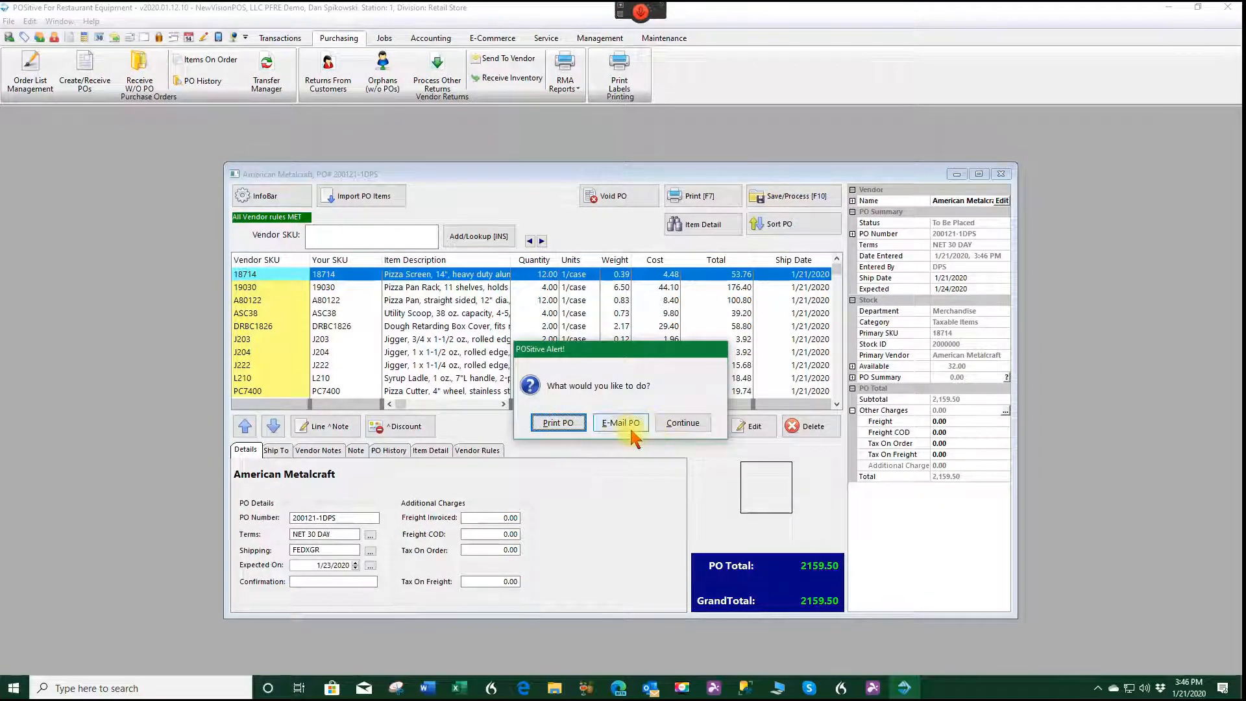
{"action": "left_click", "coordinate": [559, 422]}
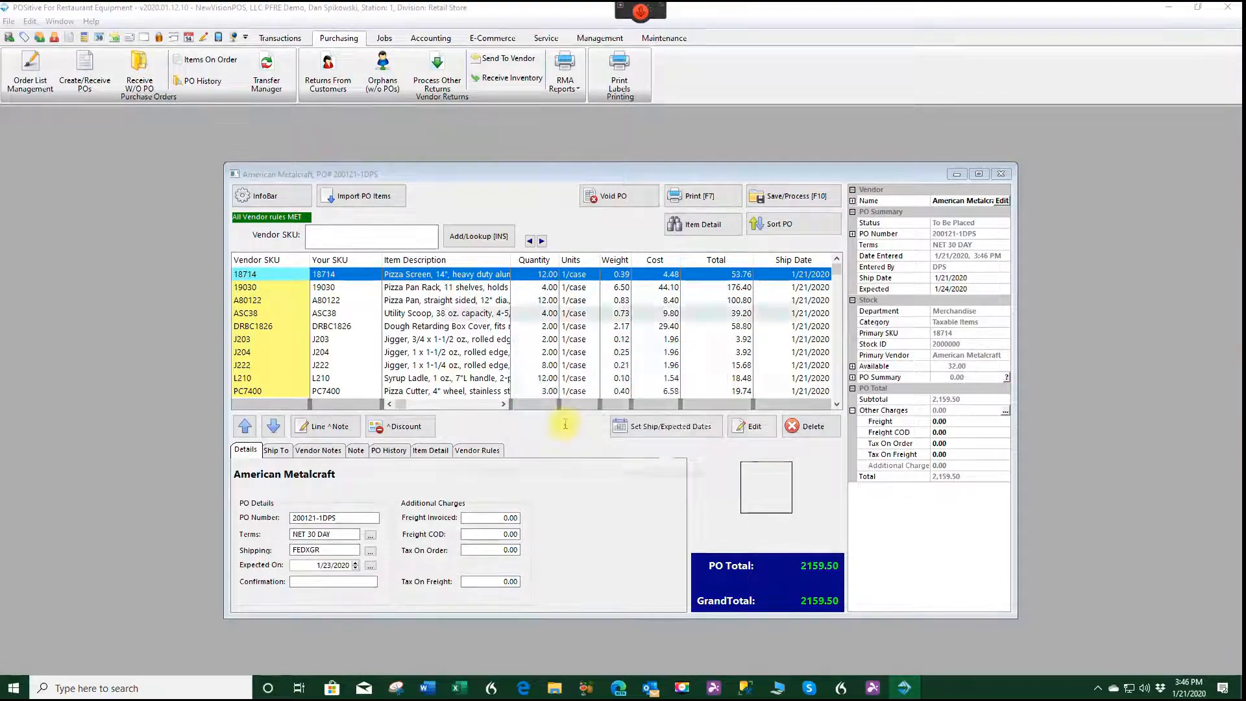
{"action": "left_click", "coordinate": [620, 463]}
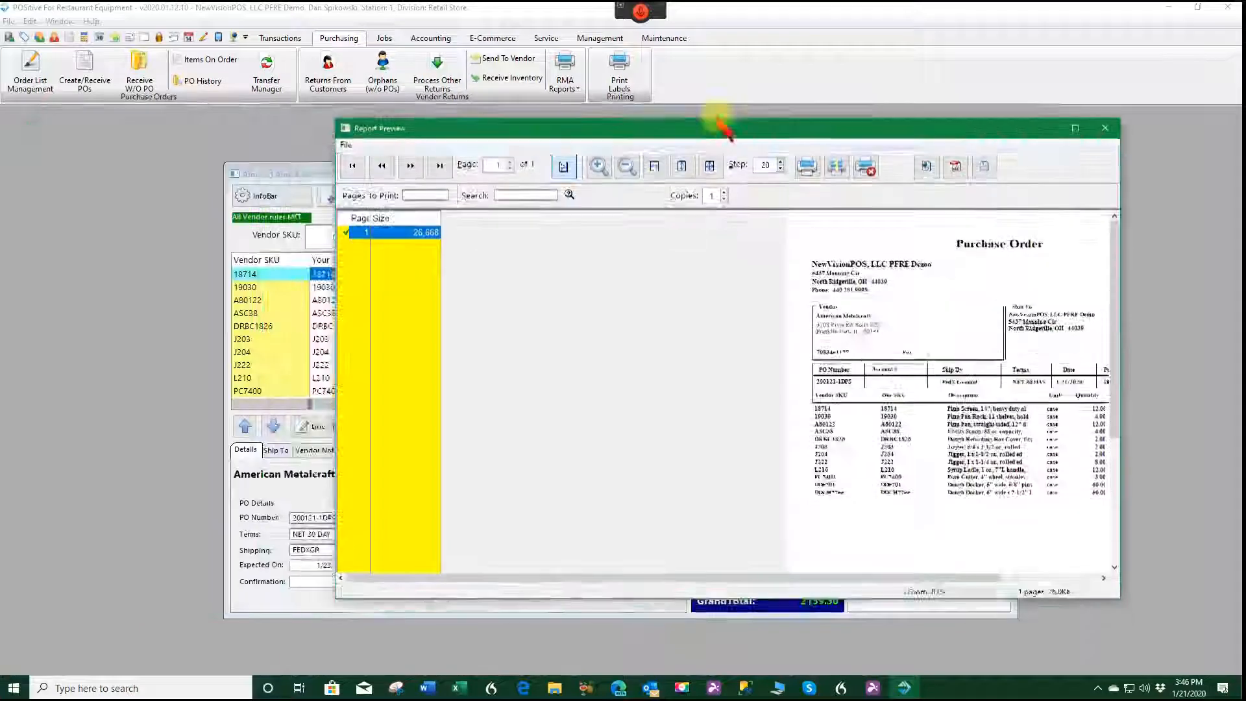
Examine the purchase order print preview from the vendor details through to its totals, and close it.
{"action": "left_click_drag", "start_coordinate": [718, 123], "coordinate": [580, 70]}
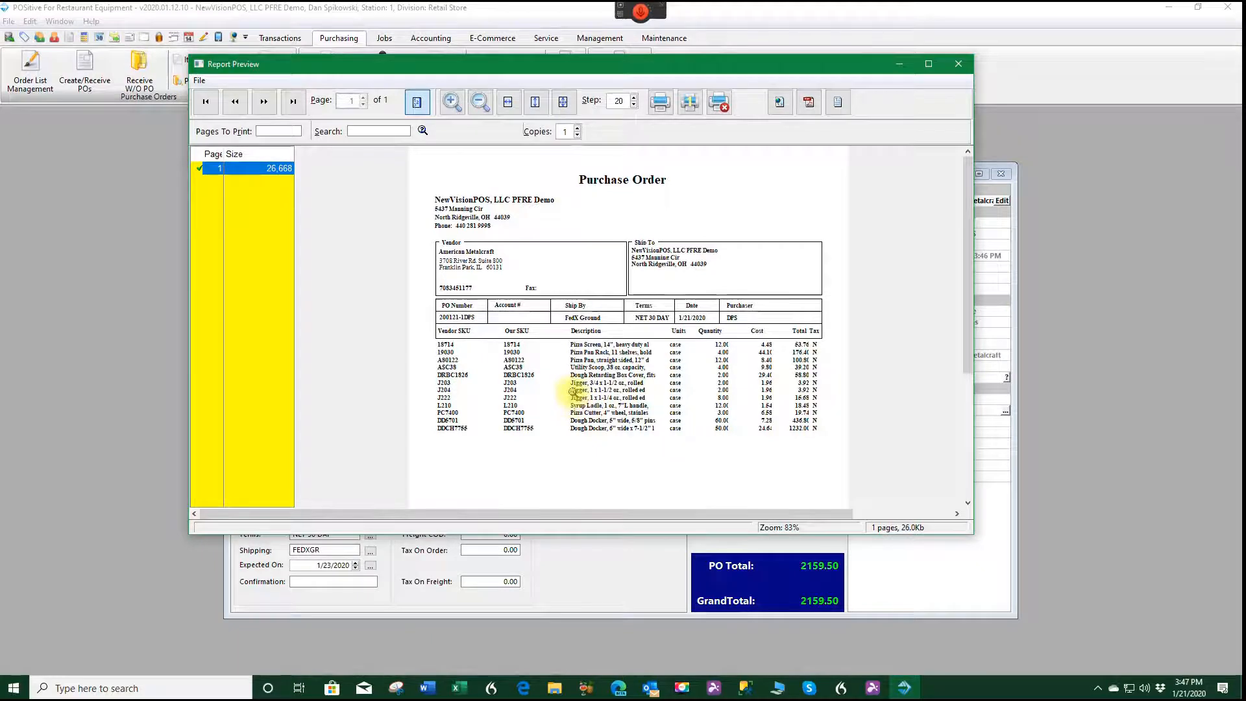
{"action": "scroll", "coordinate": [565, 399], "scroll_direction": "down", "scroll_amount": 2}
{"action": "scroll", "coordinate": [558, 398], "scroll_direction": "down", "scroll_amount": 2}
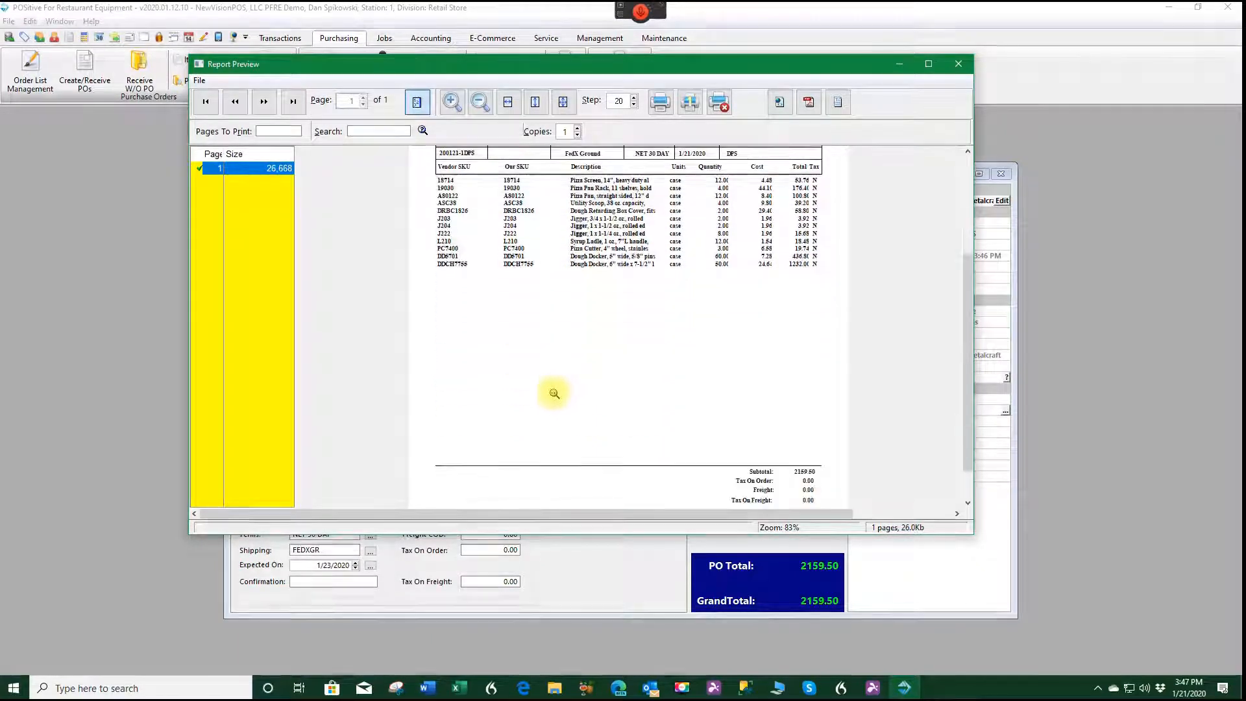
{"action": "scroll", "coordinate": [652, 398], "scroll_direction": "up", "scroll_amount": 3}
{"action": "scroll", "coordinate": [646, 376], "scroll_direction": "up", "scroll_amount": 2}
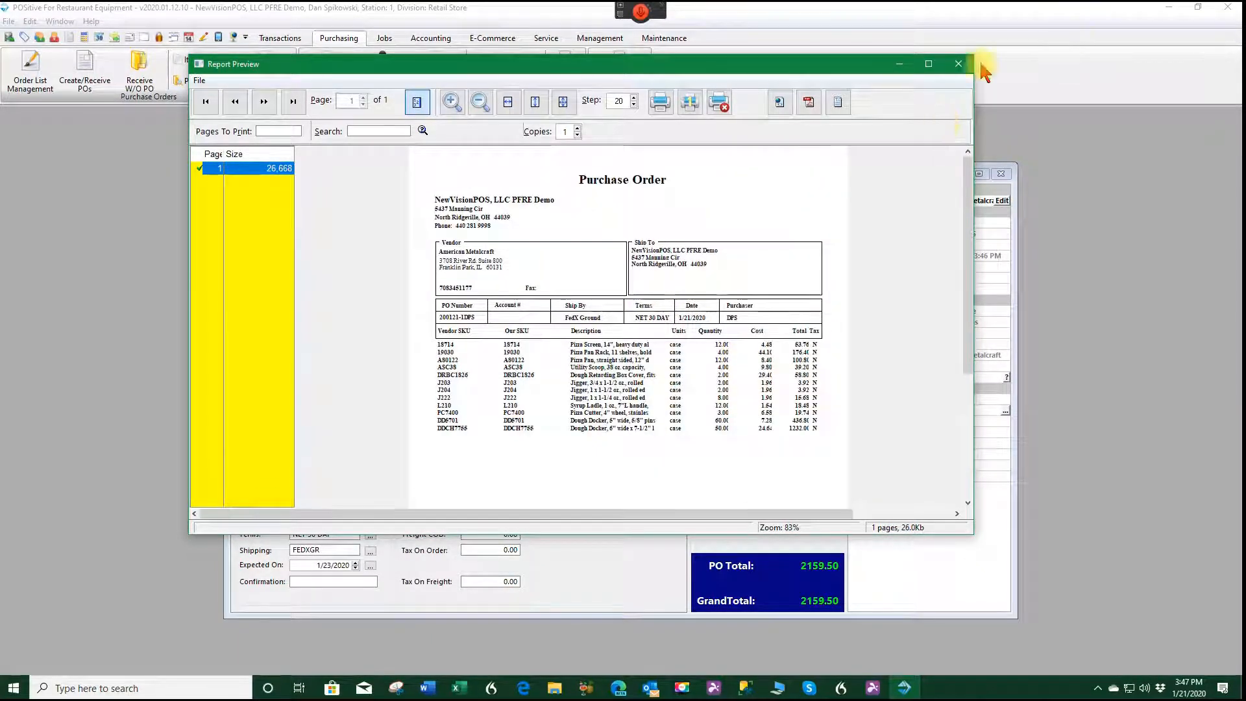
{"action": "left_click", "coordinate": [961, 65]}
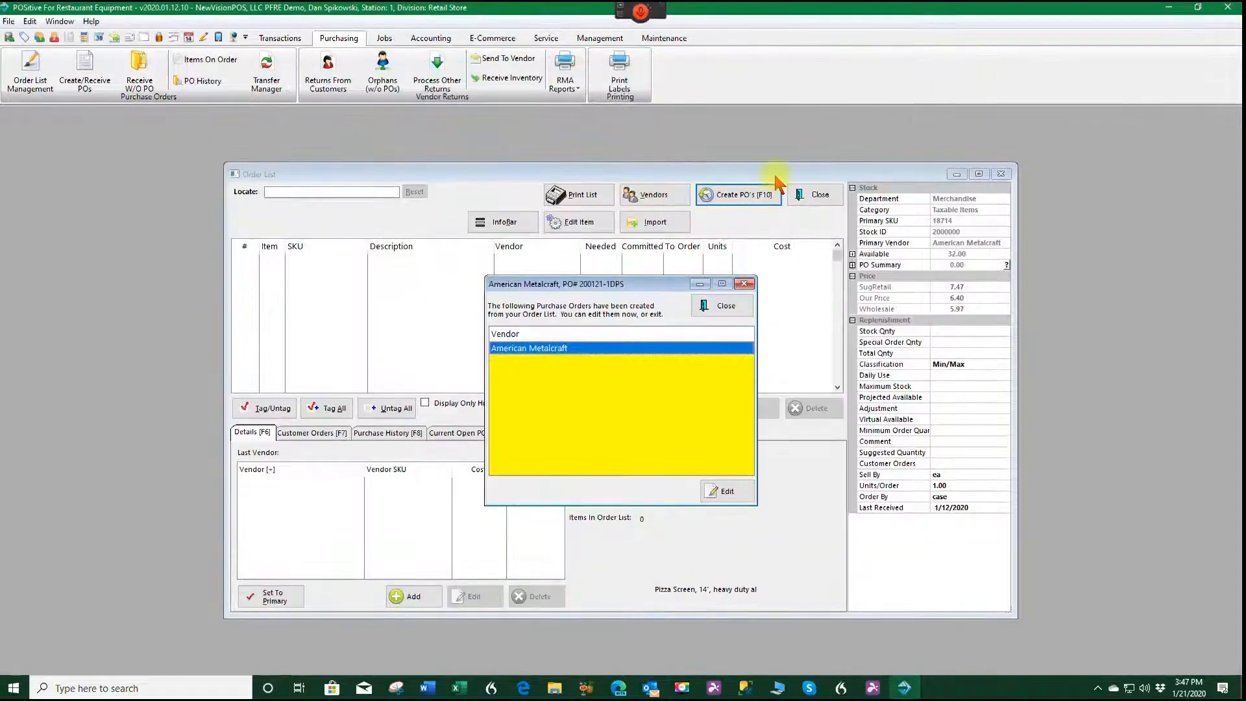
Close the created purchase orders list and the orders in process, and bring up the purchase orders ready to receive.
{"action": "left_click", "coordinate": [724, 307]}
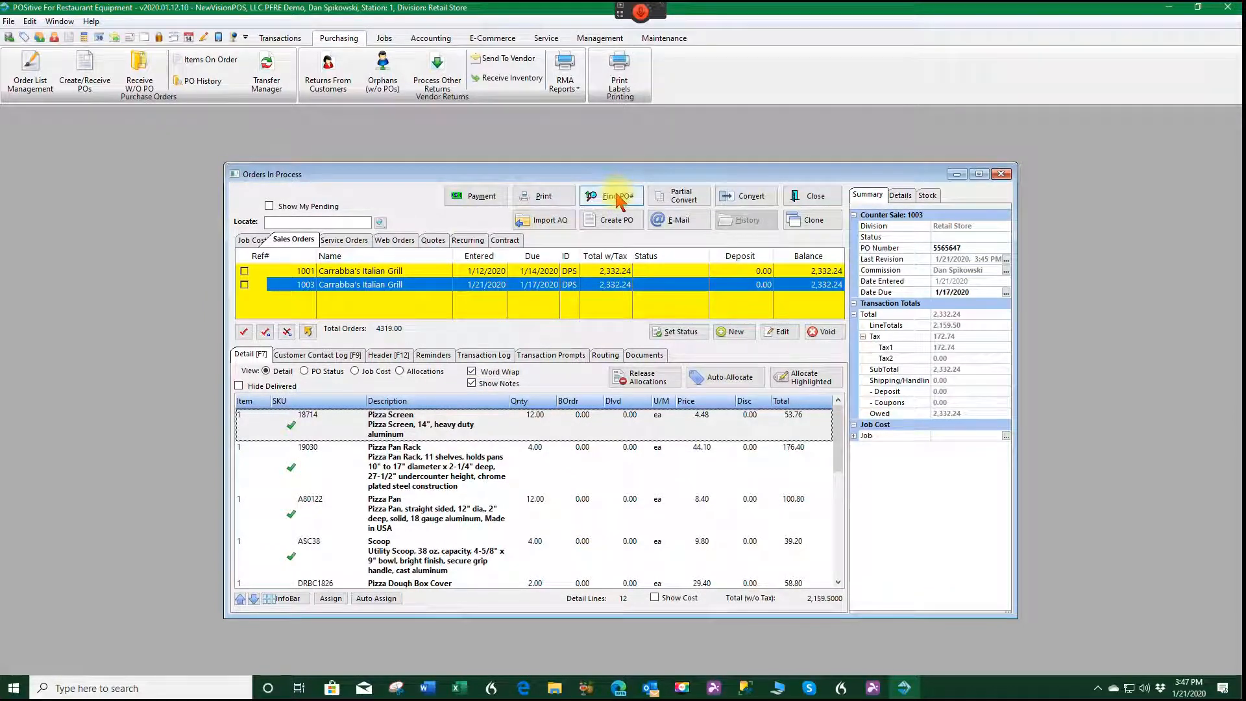
{"action": "left_click", "coordinate": [813, 196]}
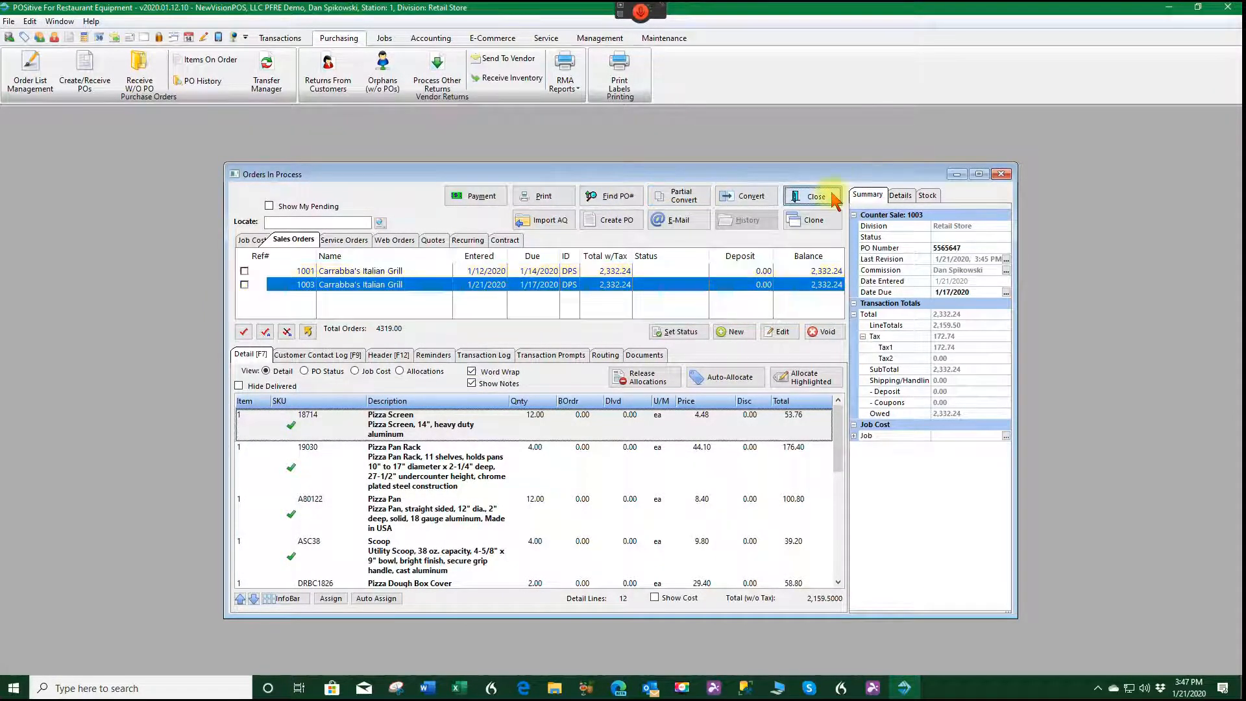
{"action": "left_click", "coordinate": [83, 78]}
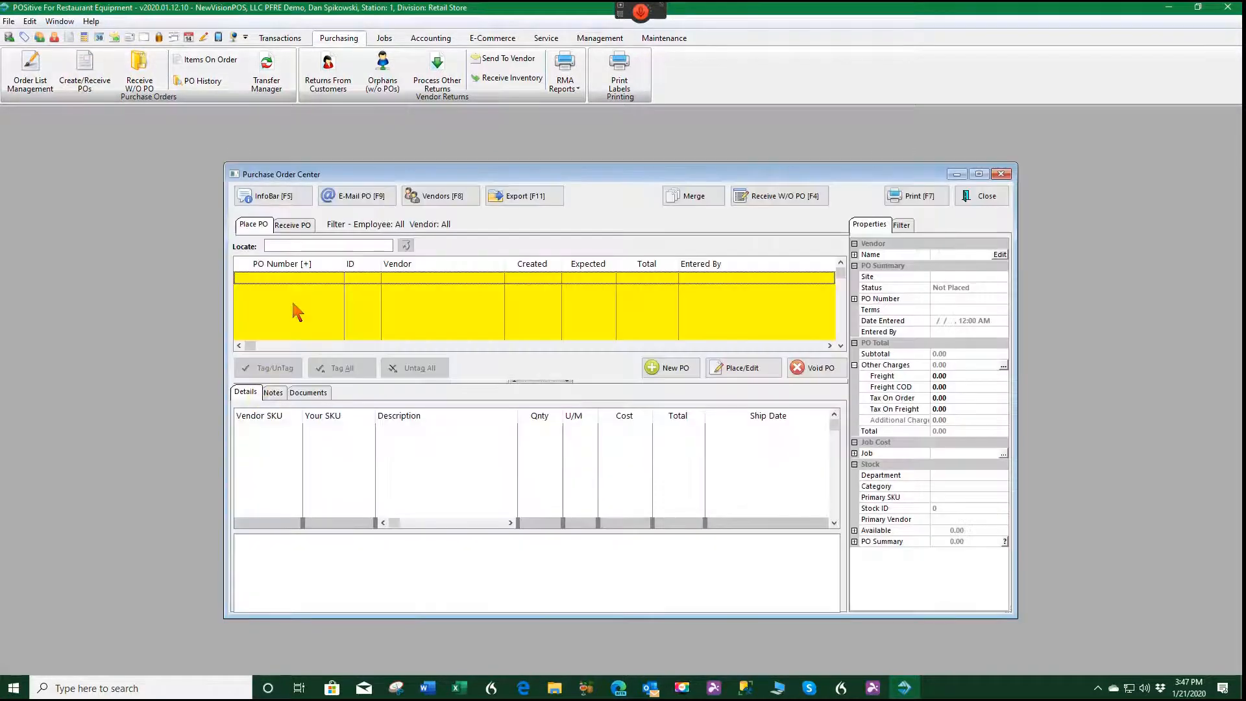
{"action": "left_click", "coordinate": [278, 229]}
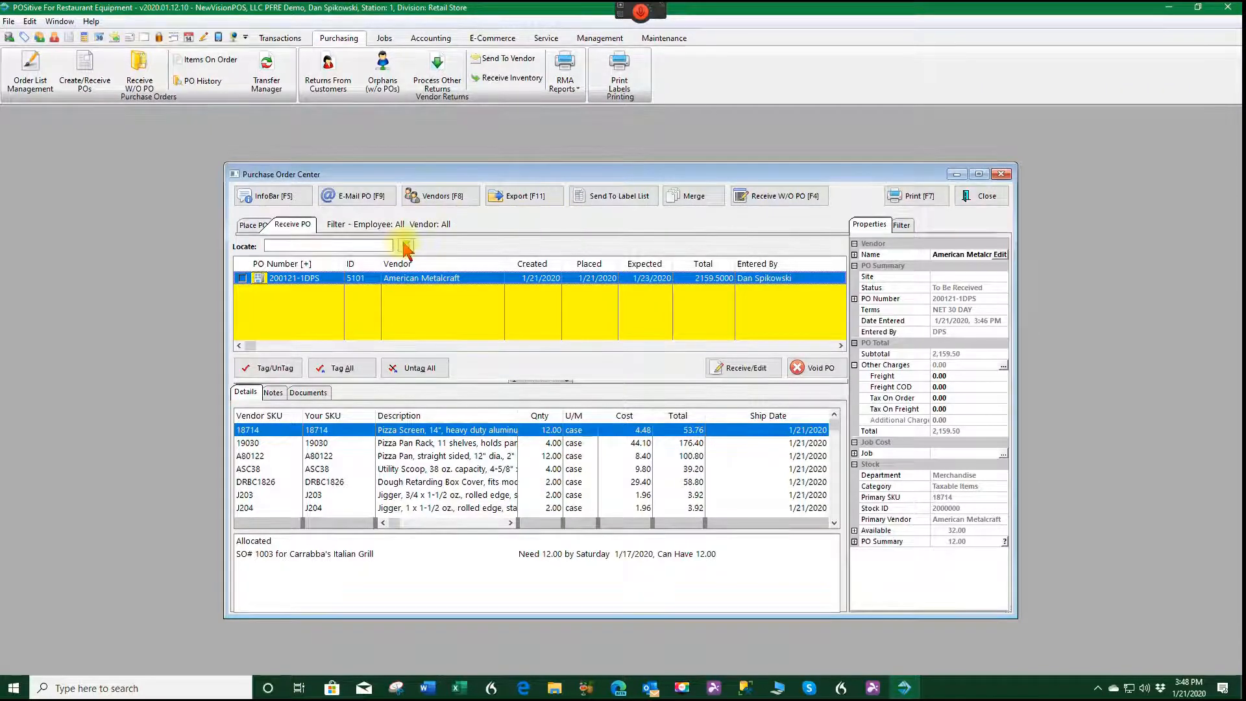
Start receiving the American Metalcraft purchase order and enter the vendor invoice number, keeping the default arrival and invoice dates.
{"action": "left_click", "coordinate": [336, 376]}
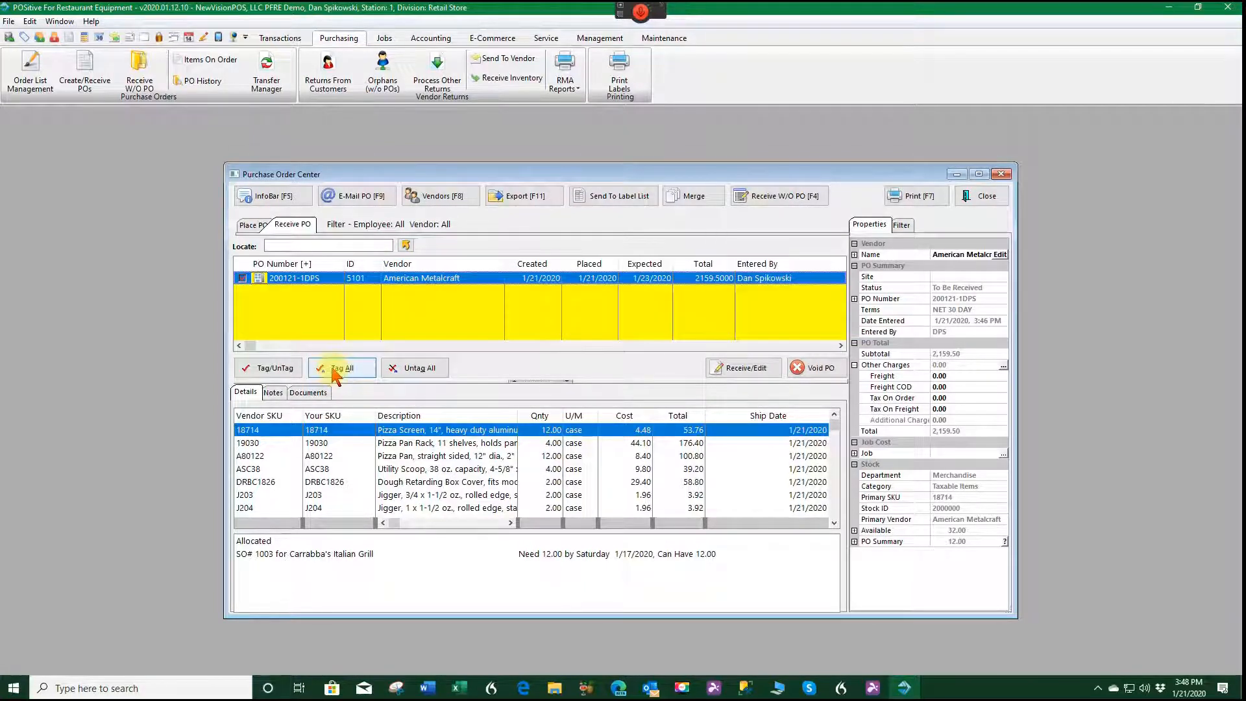
{"action": "left_click", "coordinate": [748, 370]}
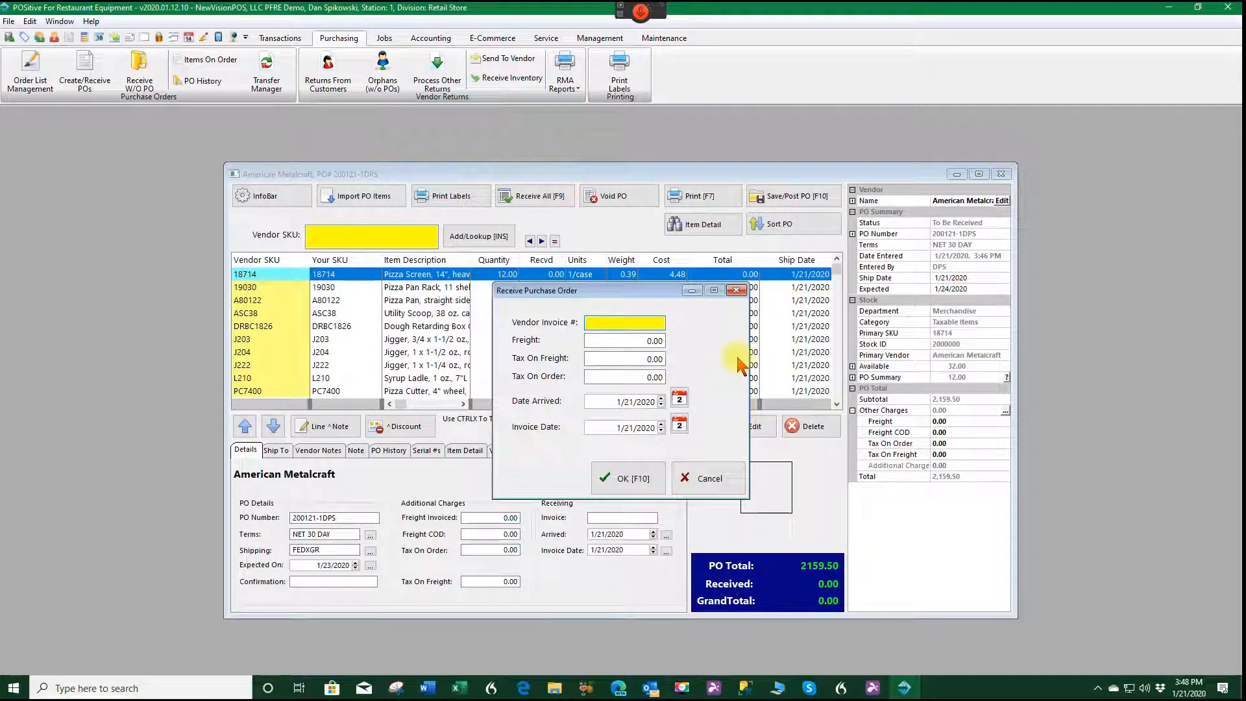
{"action": "type", "text": "55478"}
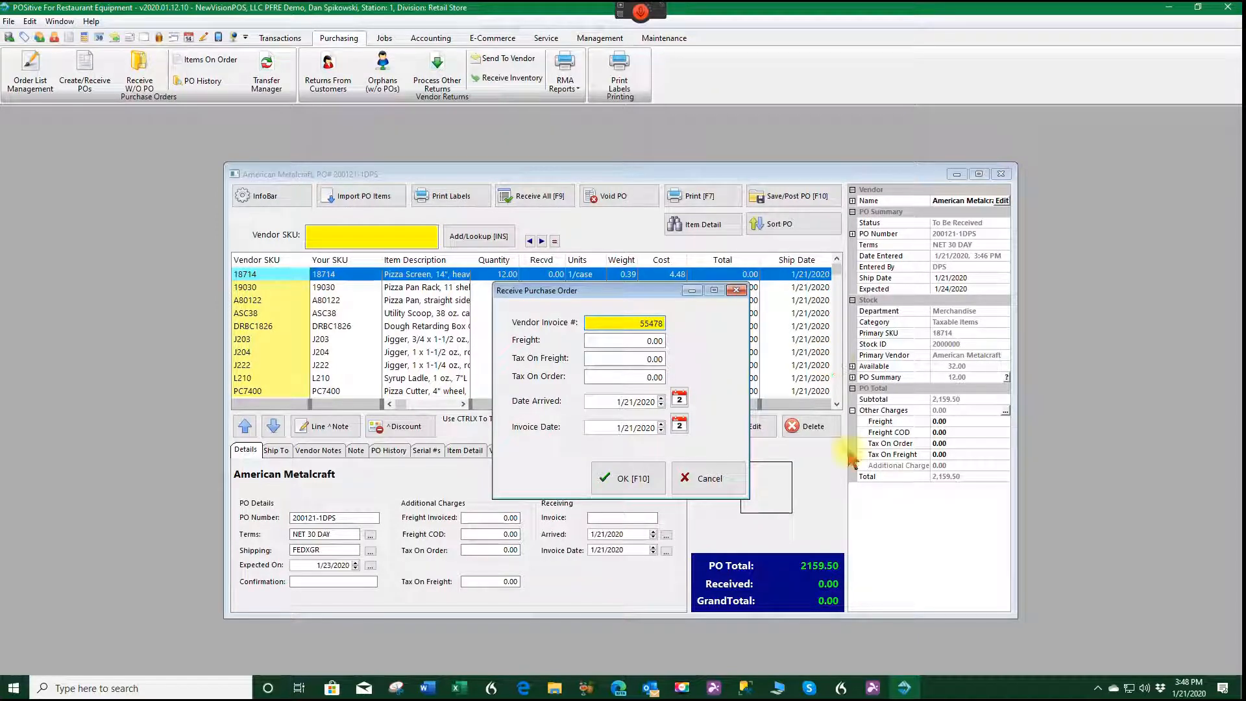
{"action": "left_click", "coordinate": [635, 479]}
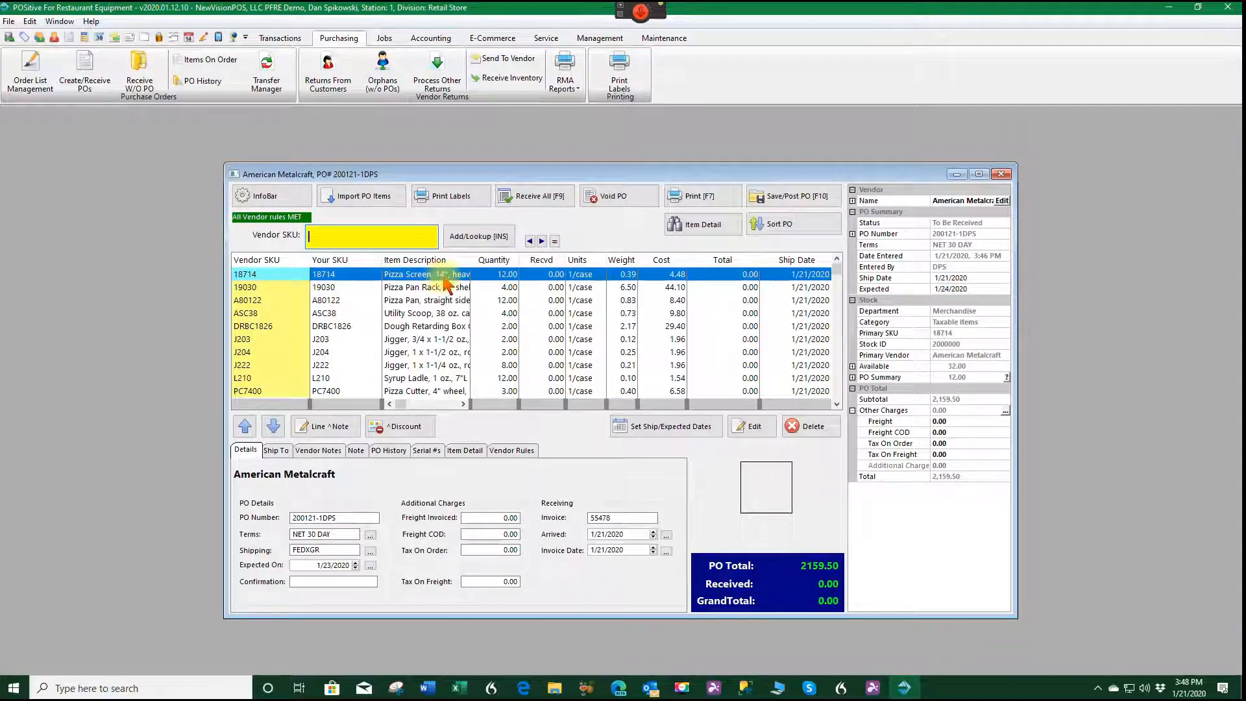
Receive all items at their ordered quantities, and set the quantity to order of pizza pan A80122 to 20.
{"action": "left_click", "coordinate": [539, 198]}
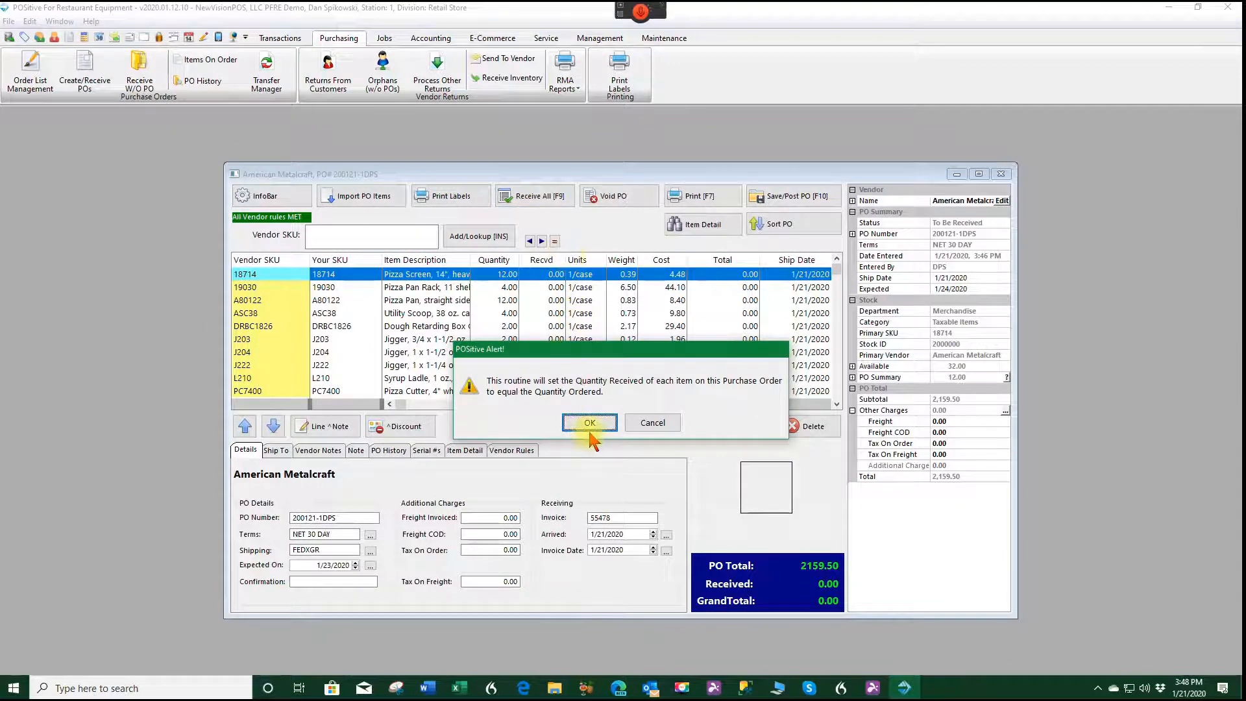
{"action": "left_click", "coordinate": [590, 423]}
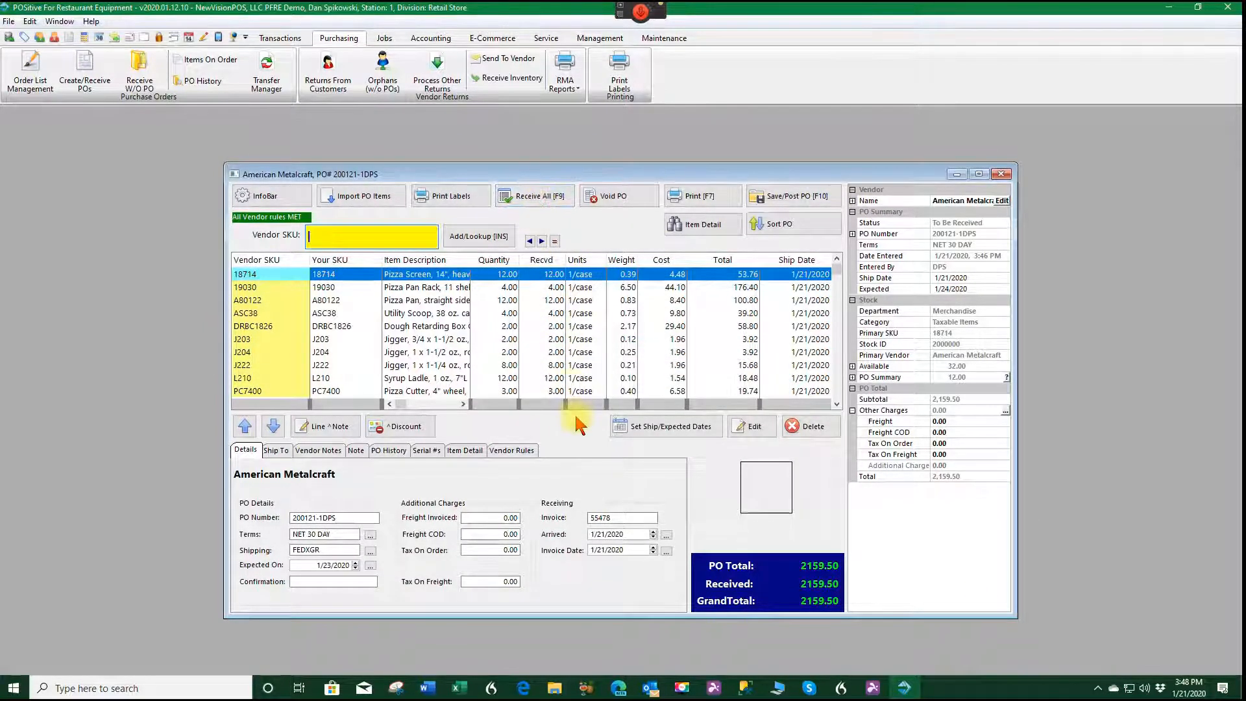
{"action": "left_click", "coordinate": [552, 301]}
{"action": "left_click", "coordinate": [750, 427]}
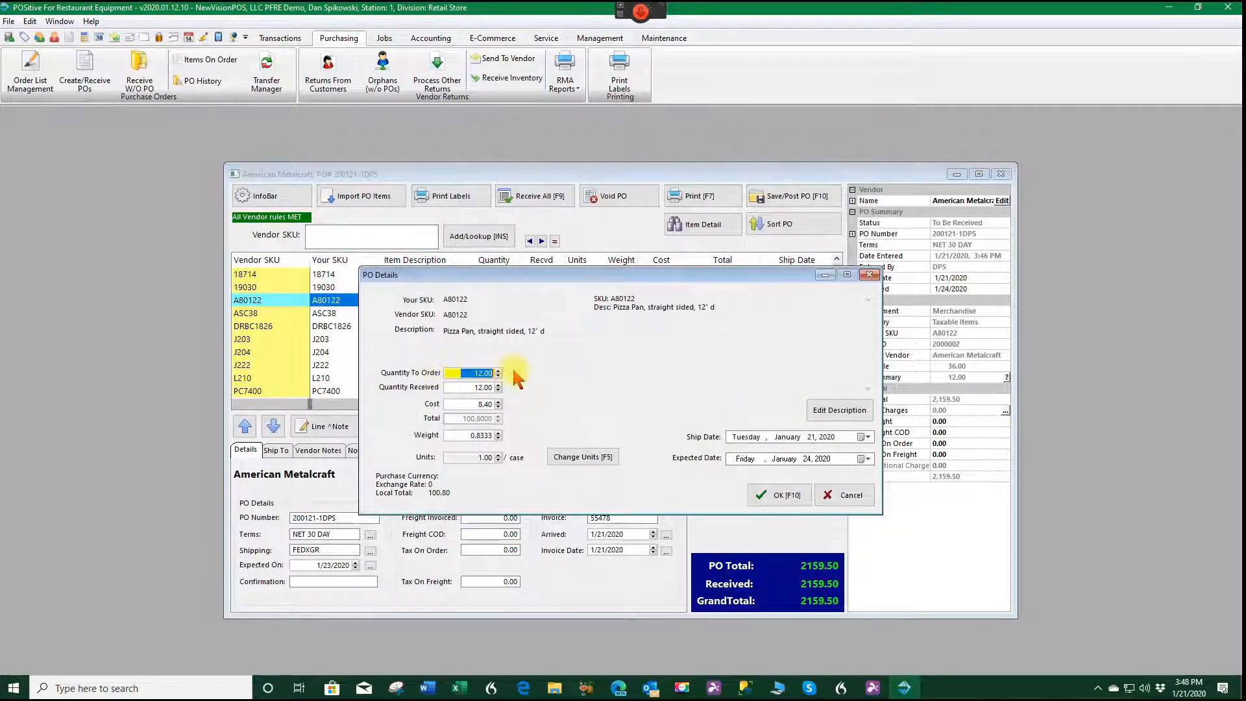
{"action": "type", "text": "20"}
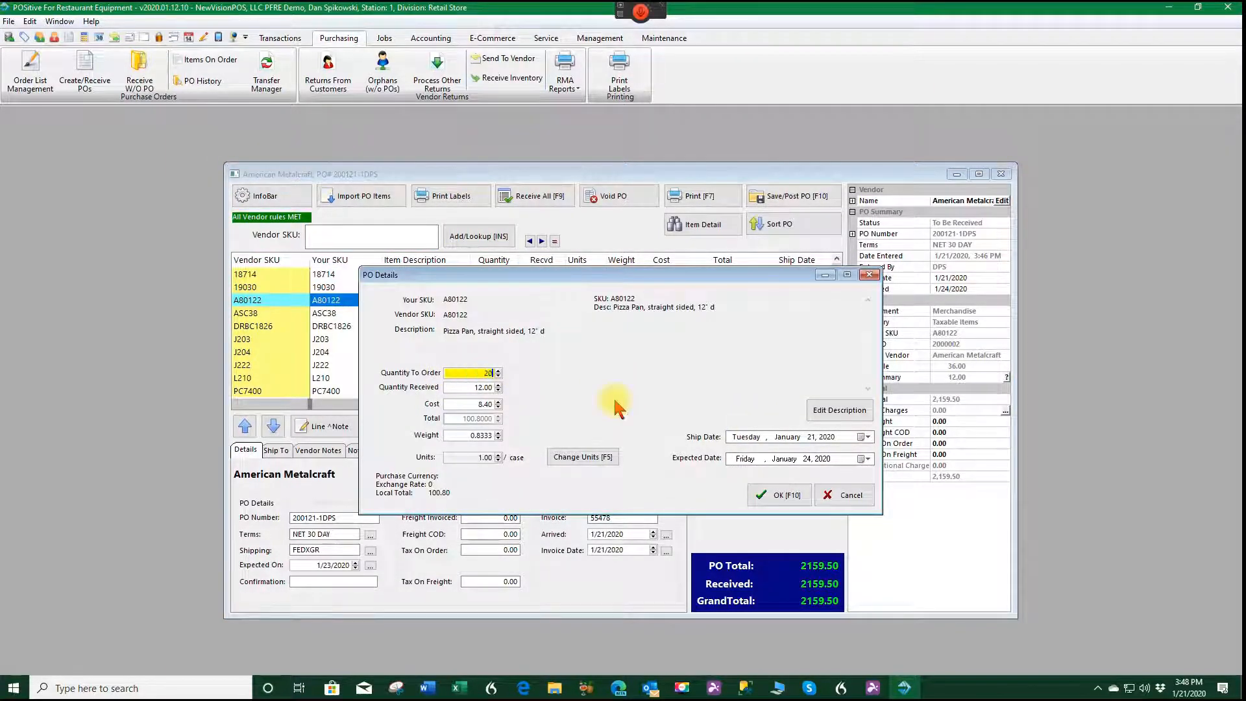
{"action": "key", "text": "Tab"}
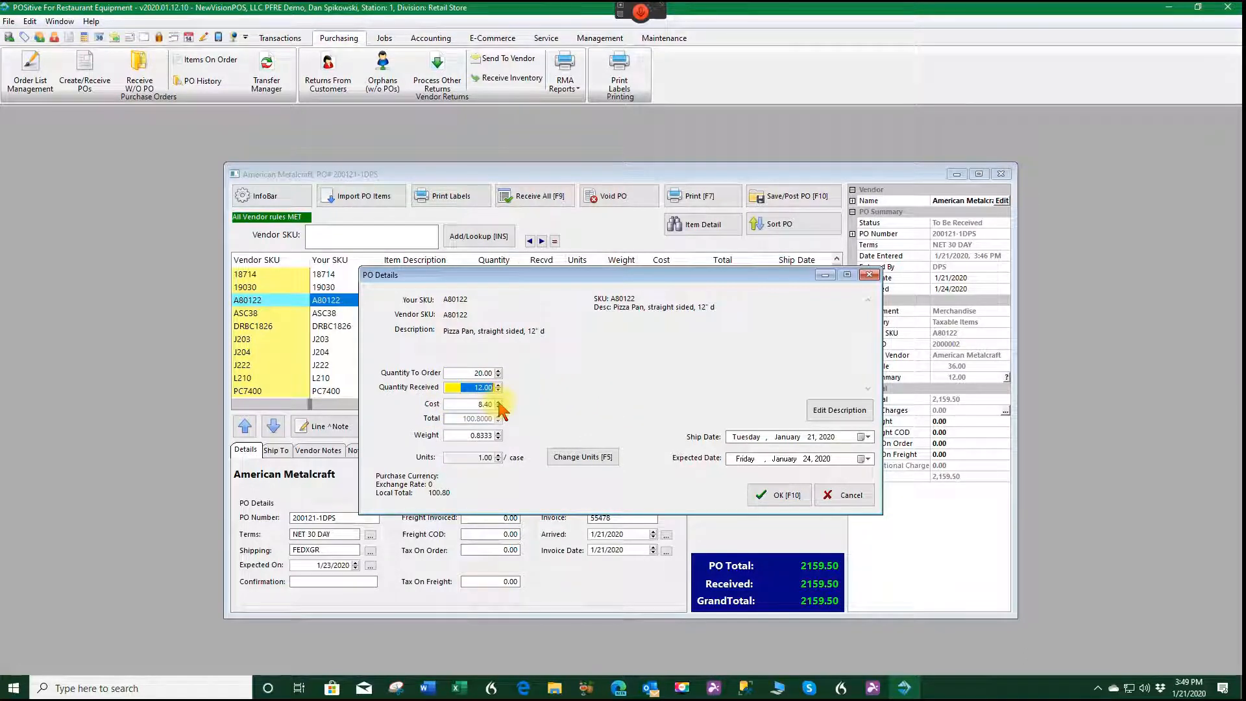
{"action": "left_click", "coordinate": [787, 495]}
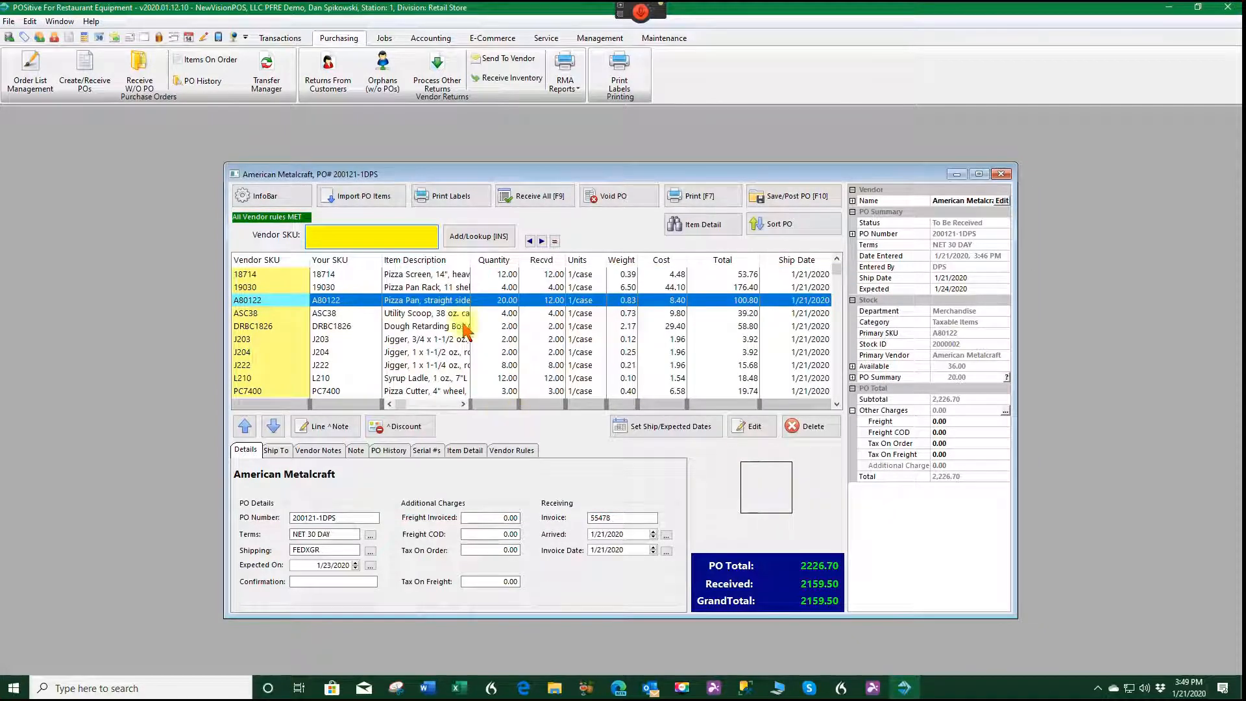
Post the purchase order as received now, and look through the stock activity in the receiving summary.
{"action": "left_click", "coordinate": [799, 202]}
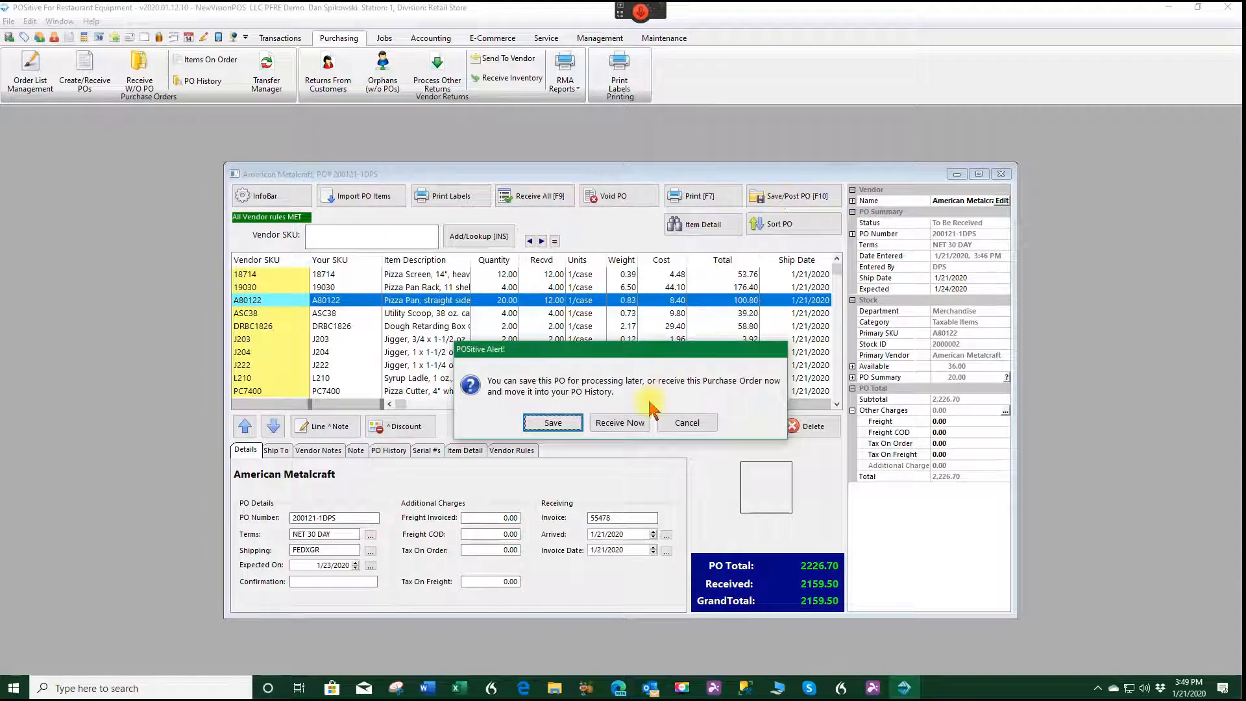
{"action": "left_click", "coordinate": [620, 423]}
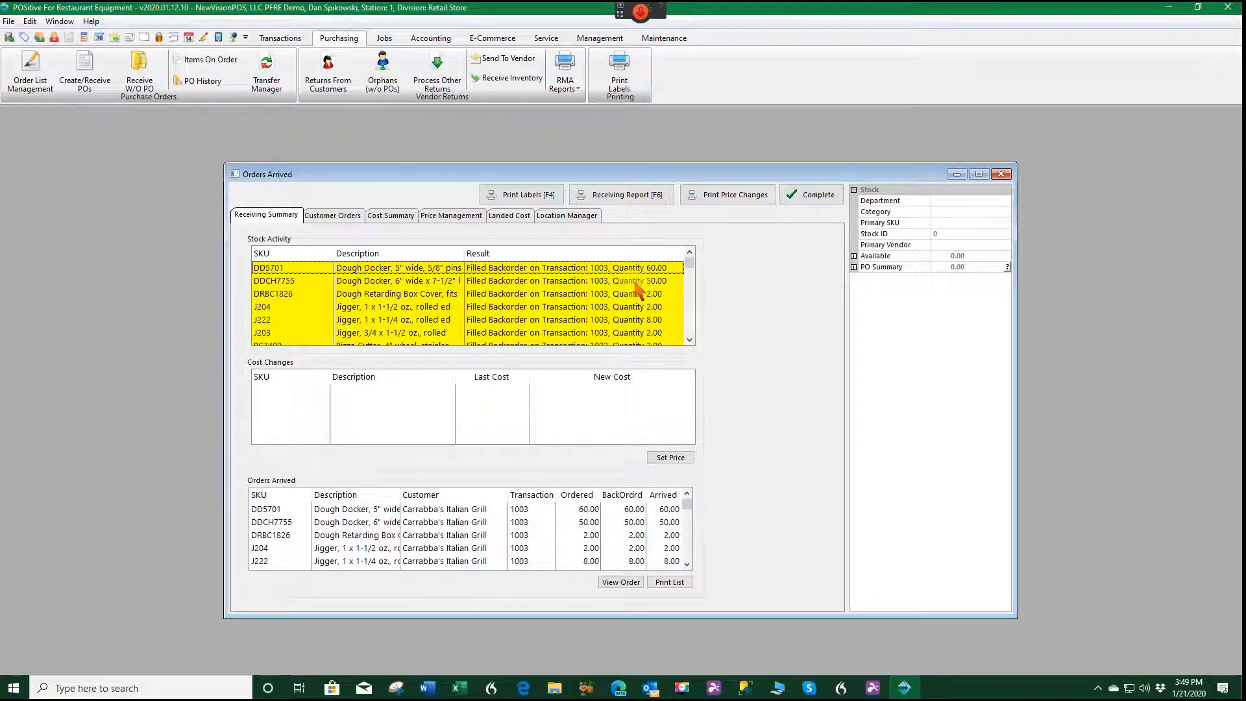
{"action": "scroll", "coordinate": [616, 289], "scroll_direction": "down", "scroll_amount": 2}
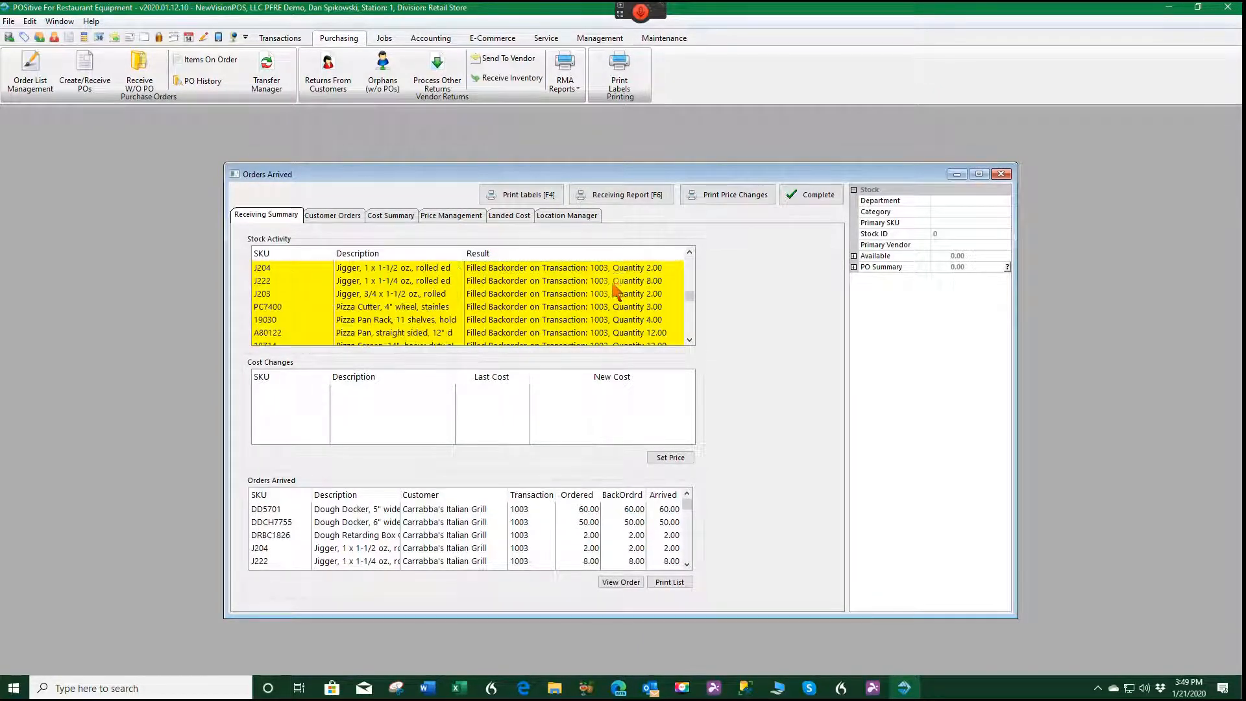
{"action": "scroll", "coordinate": [612, 300], "scroll_direction": "up", "scroll_amount": 2}
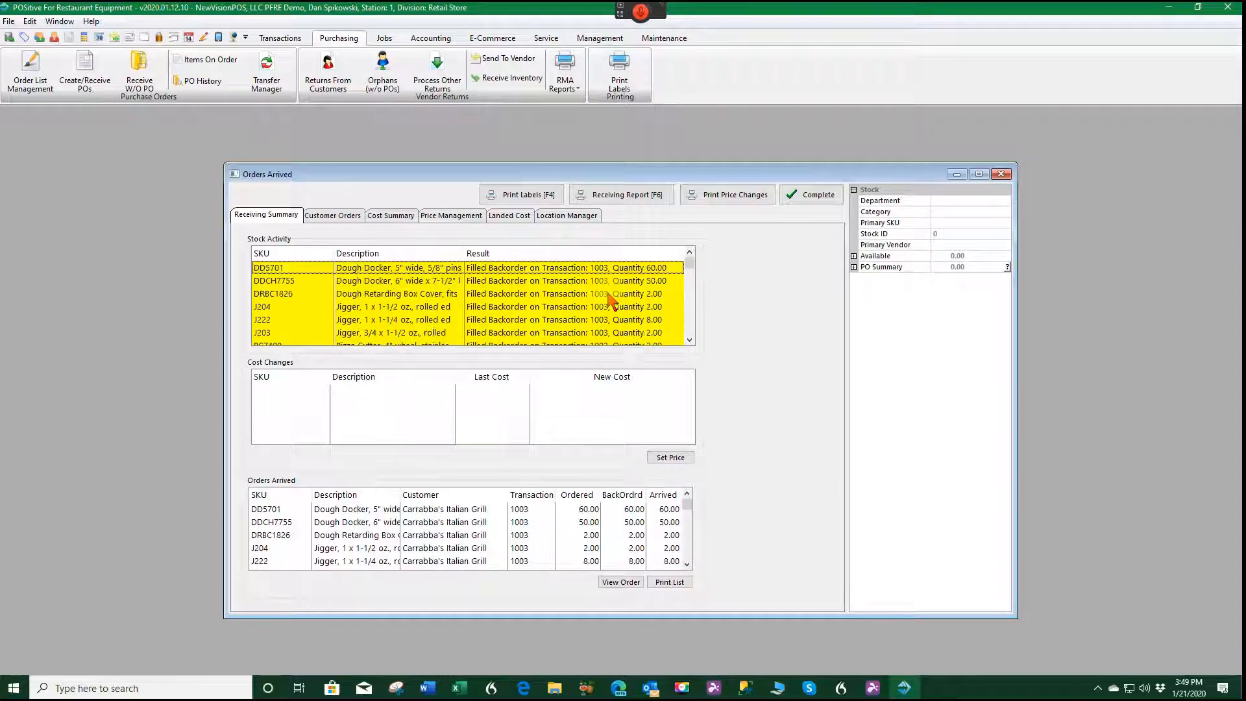
Review the arrived customer orders, cost summary, price changes, landed cost and locations, and complete the receiving.
{"action": "left_click", "coordinate": [331, 214]}
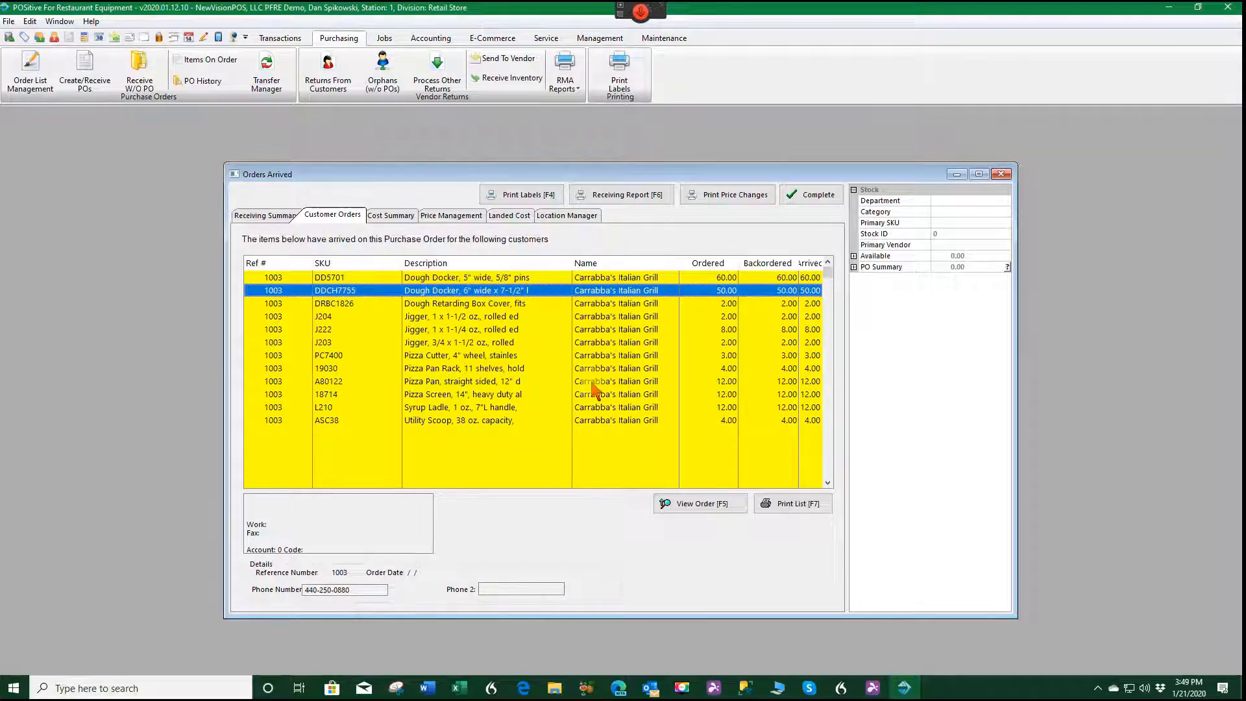
{"action": "left_click", "coordinate": [391, 216]}
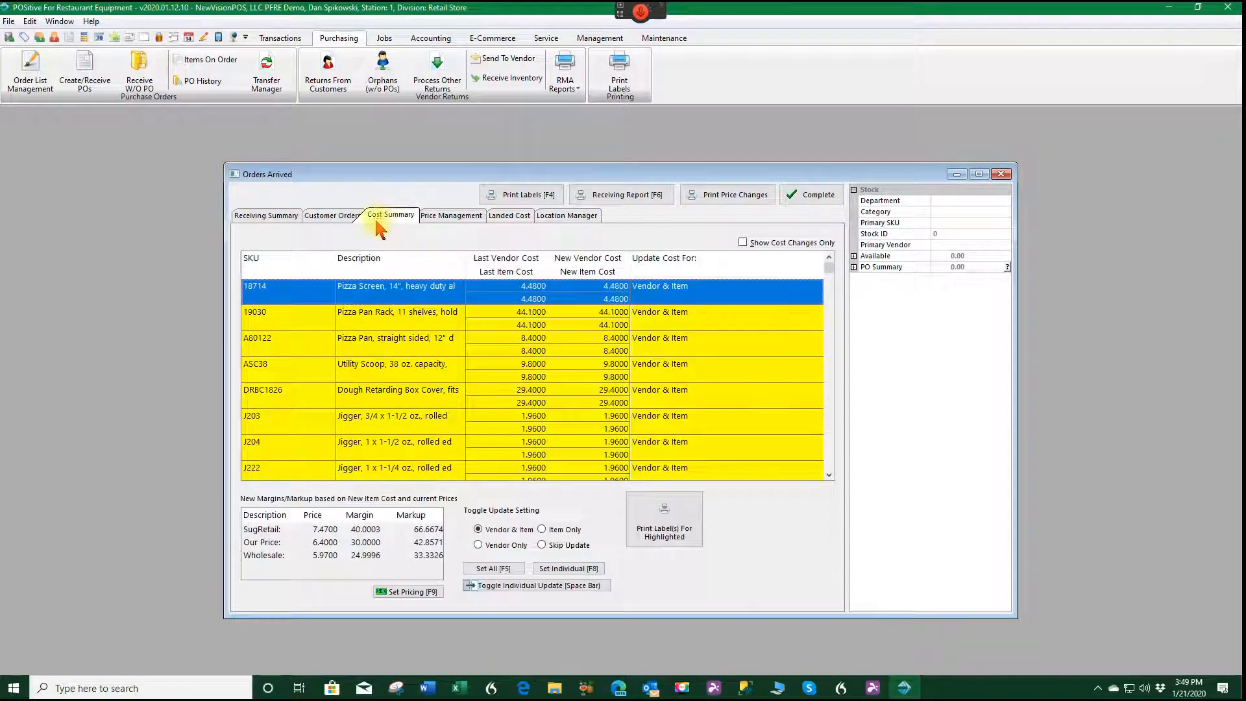
{"action": "left_click", "coordinate": [466, 220]}
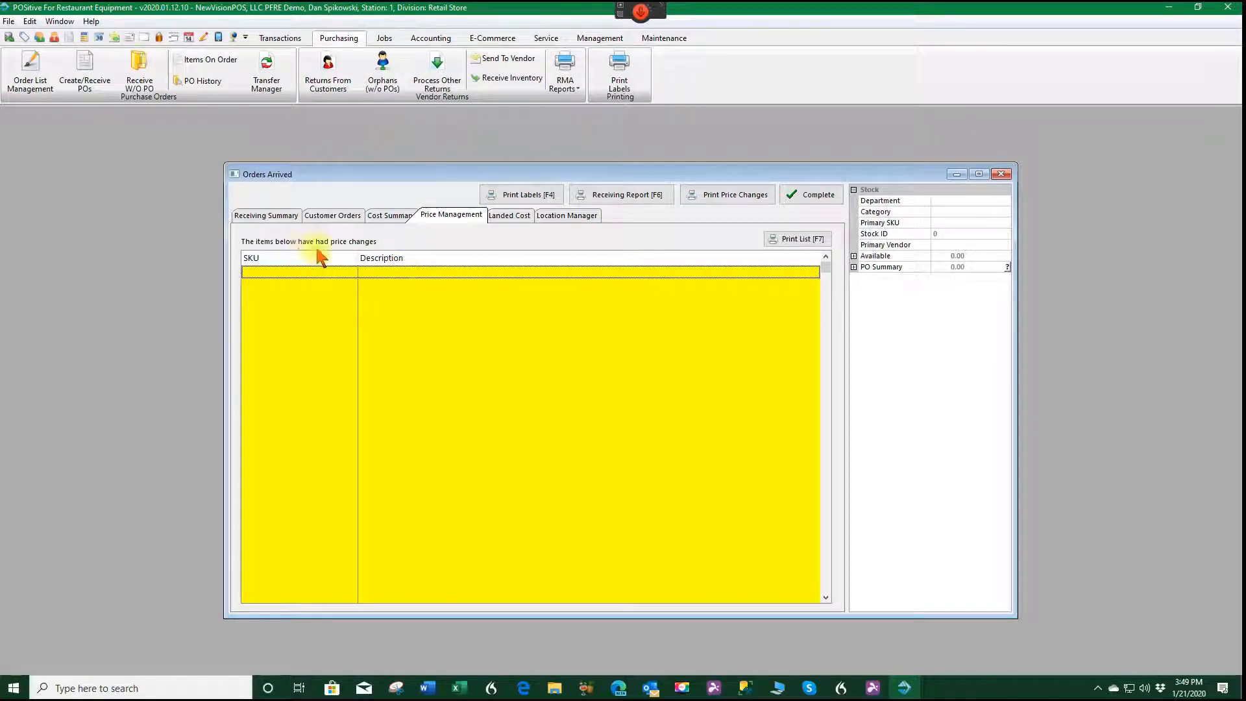
{"action": "left_click", "coordinate": [512, 216]}
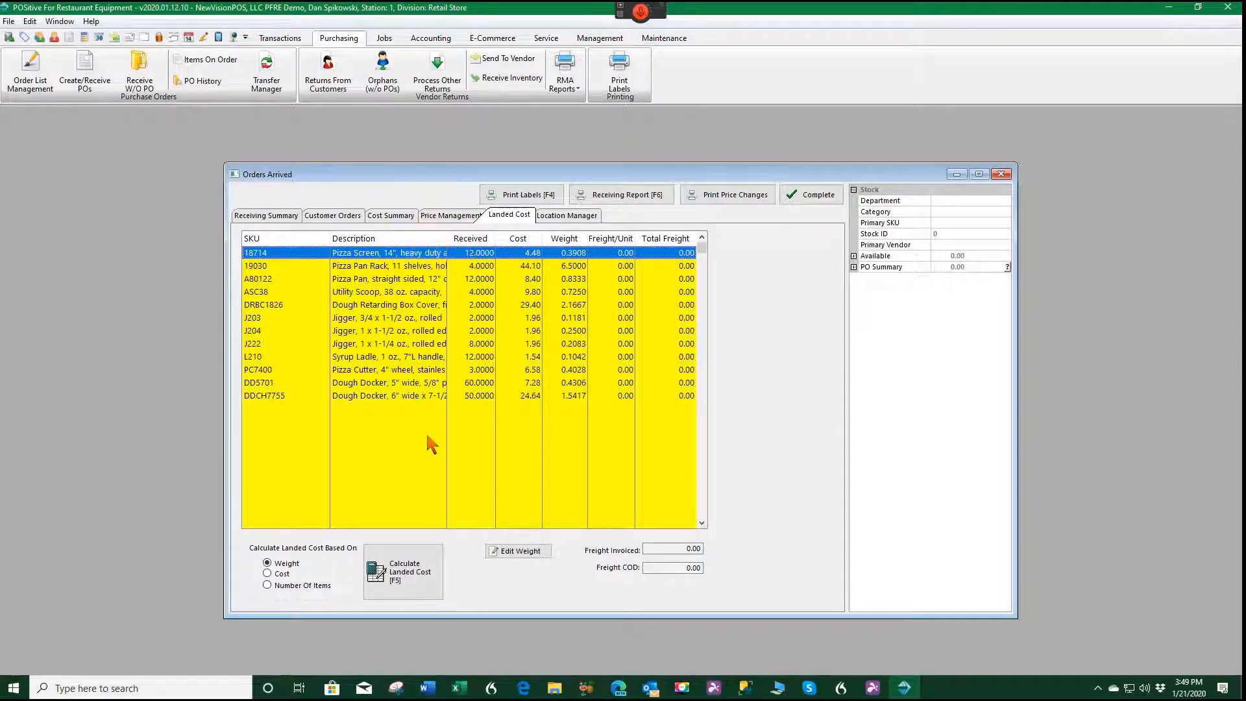
{"action": "left_click", "coordinate": [563, 214]}
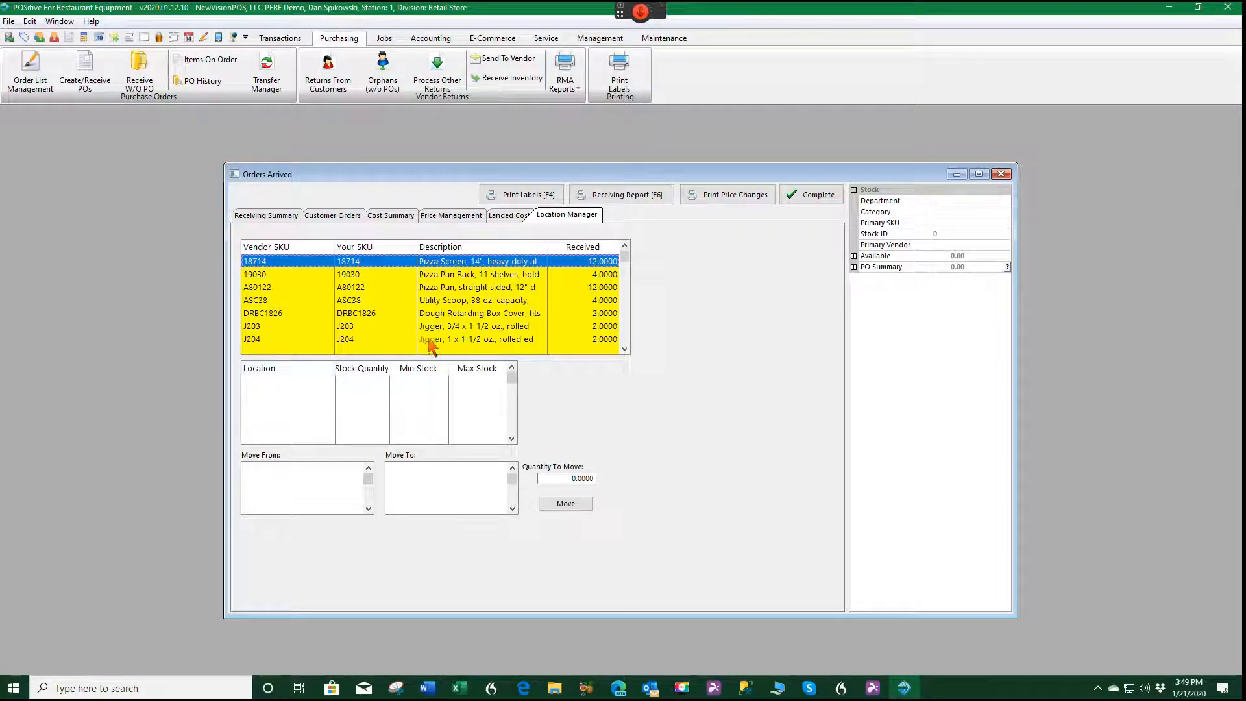
{"action": "left_click", "coordinate": [821, 199]}
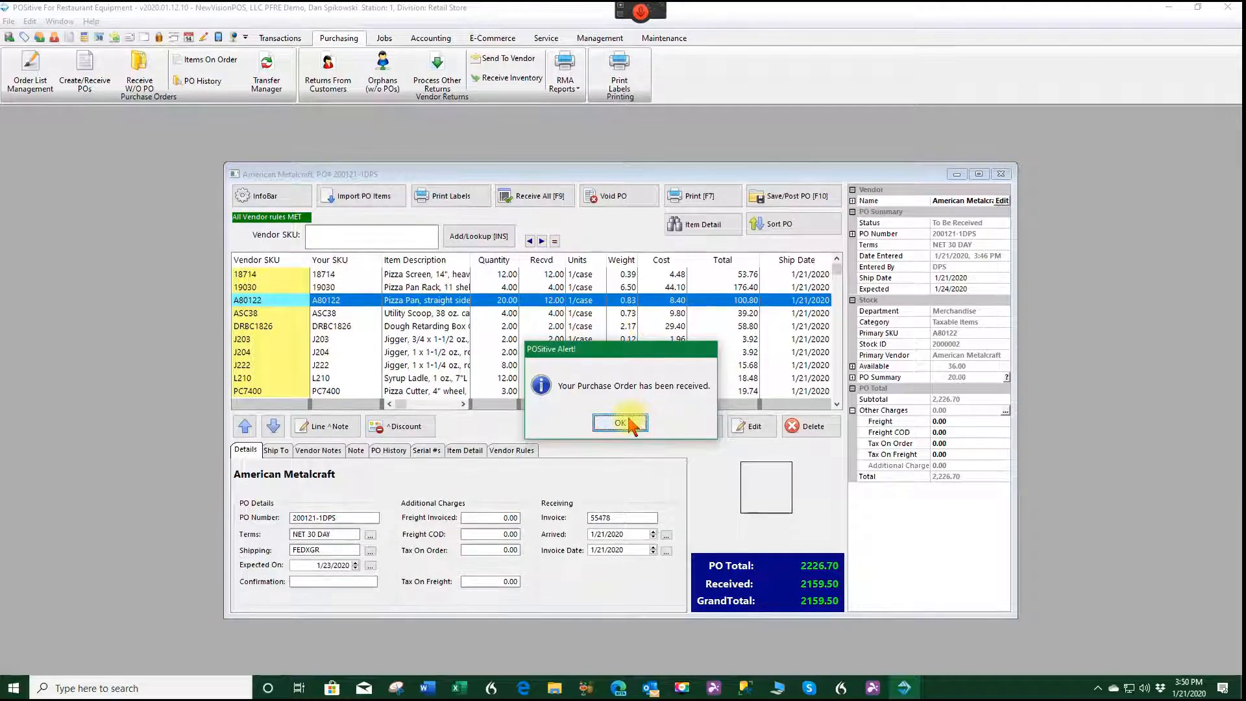
{"action": "left_click", "coordinate": [635, 422]}
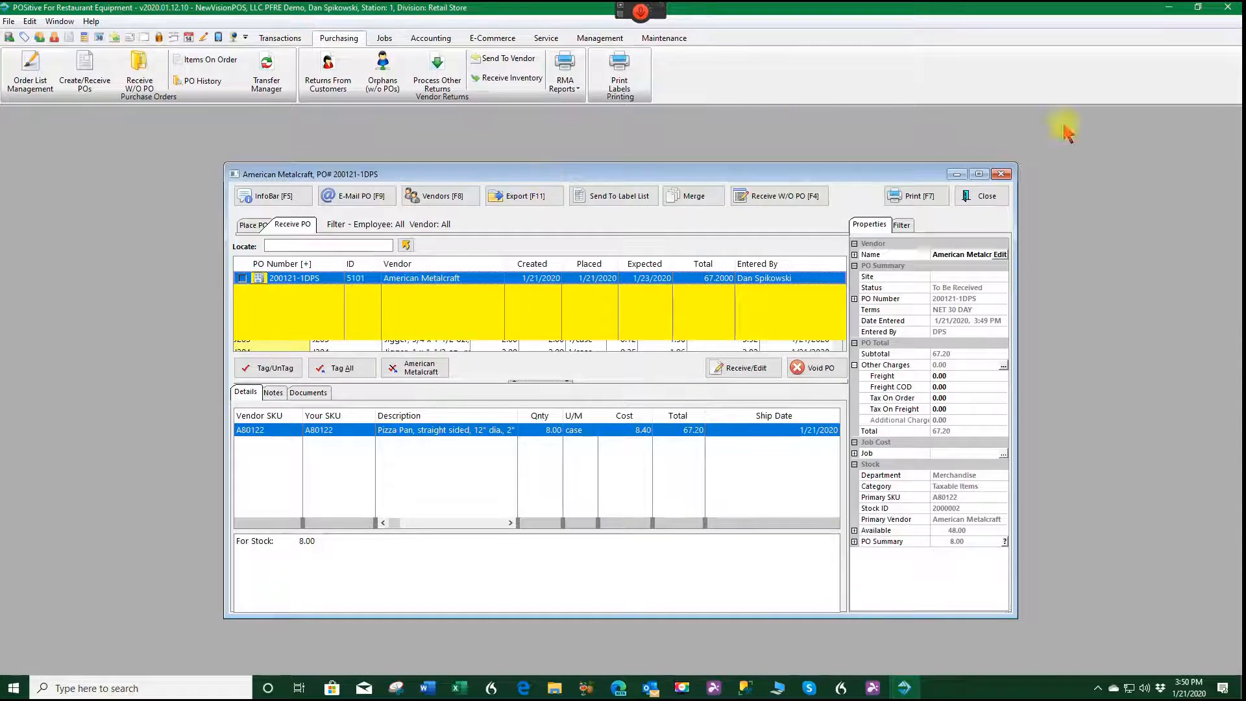
Close the purchase order list and start receiving without a PO for vendor American Metalcraft, keeping the default PO number, shipping, terms and dates.
{"action": "left_click", "coordinate": [983, 200]}
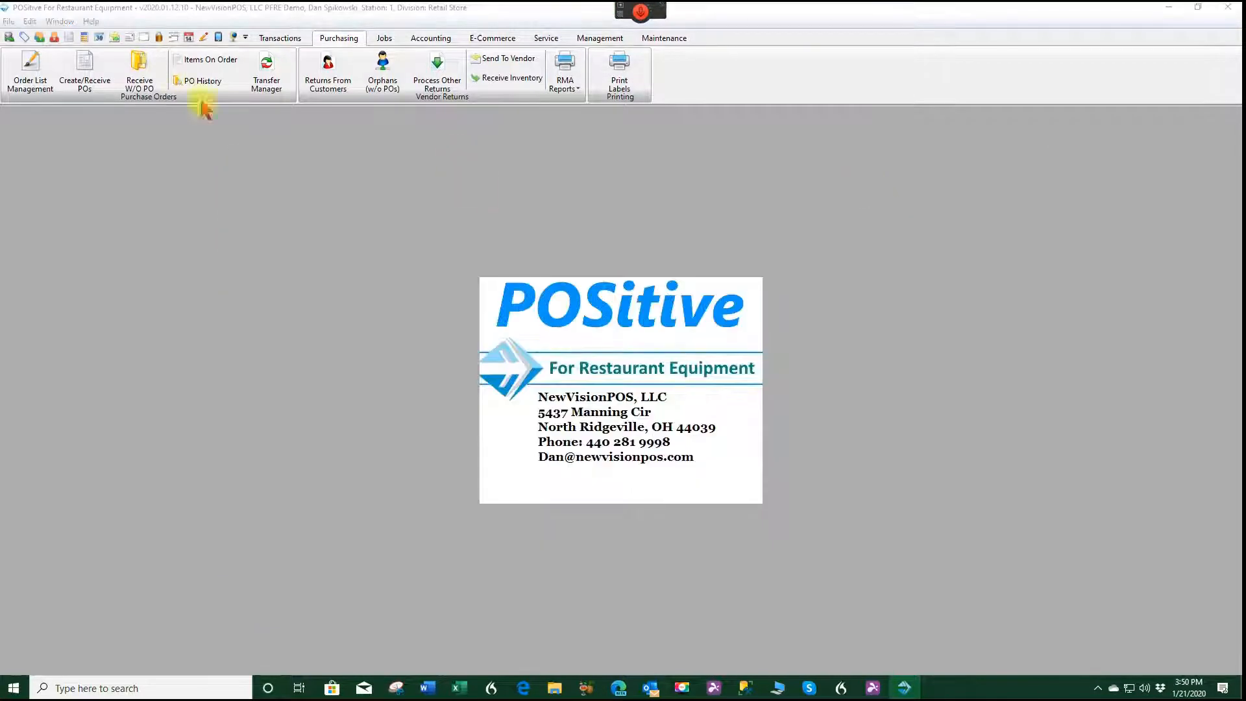
{"action": "left_click", "coordinate": [136, 71]}
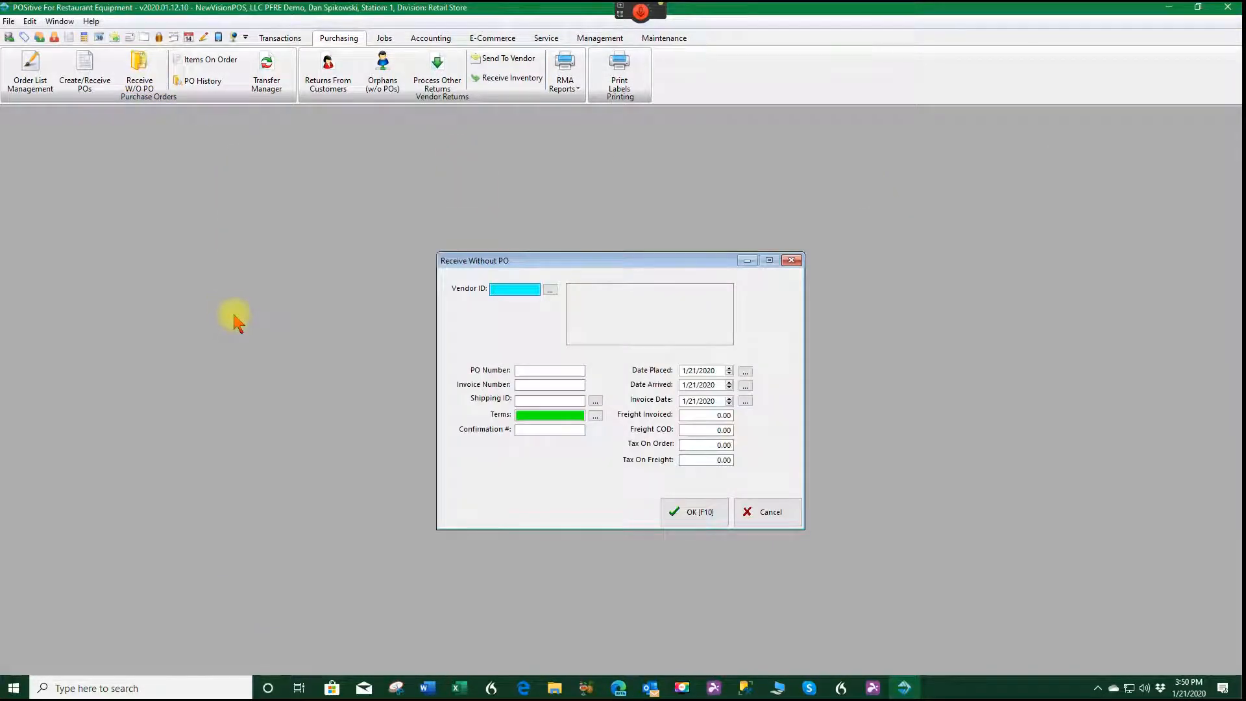
{"action": "left_click", "coordinate": [551, 291]}
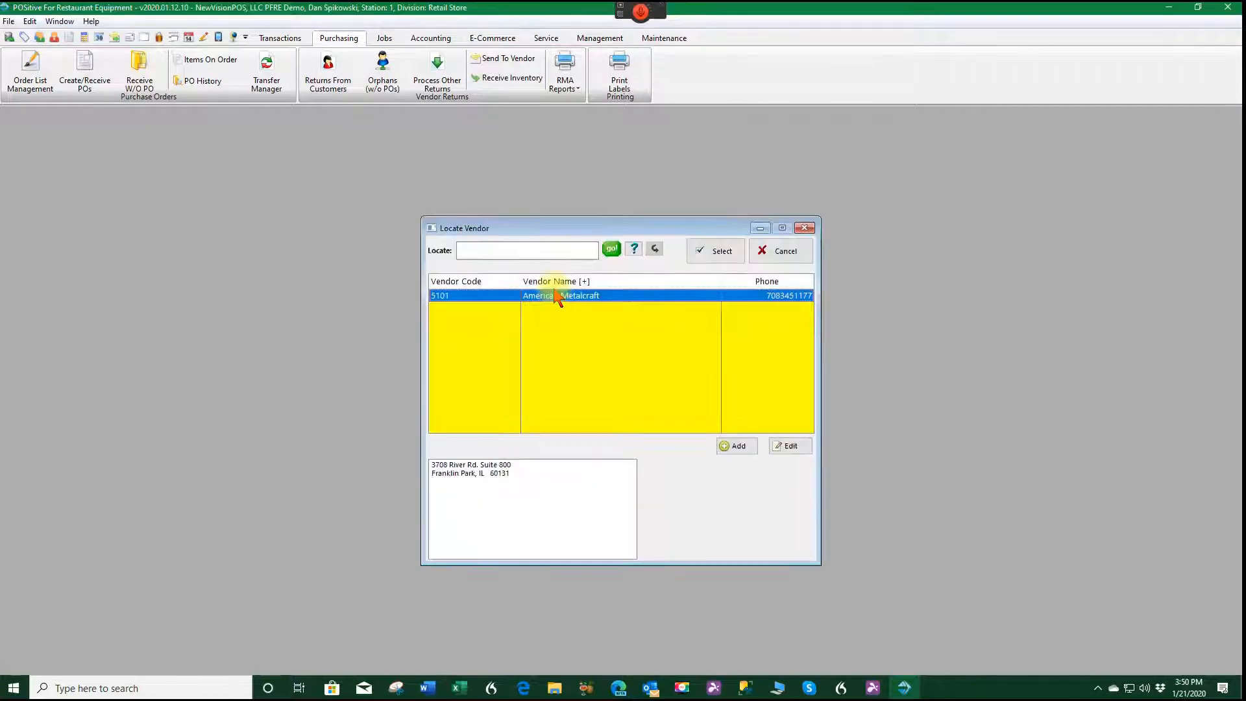
{"action": "left_click", "coordinate": [738, 247]}
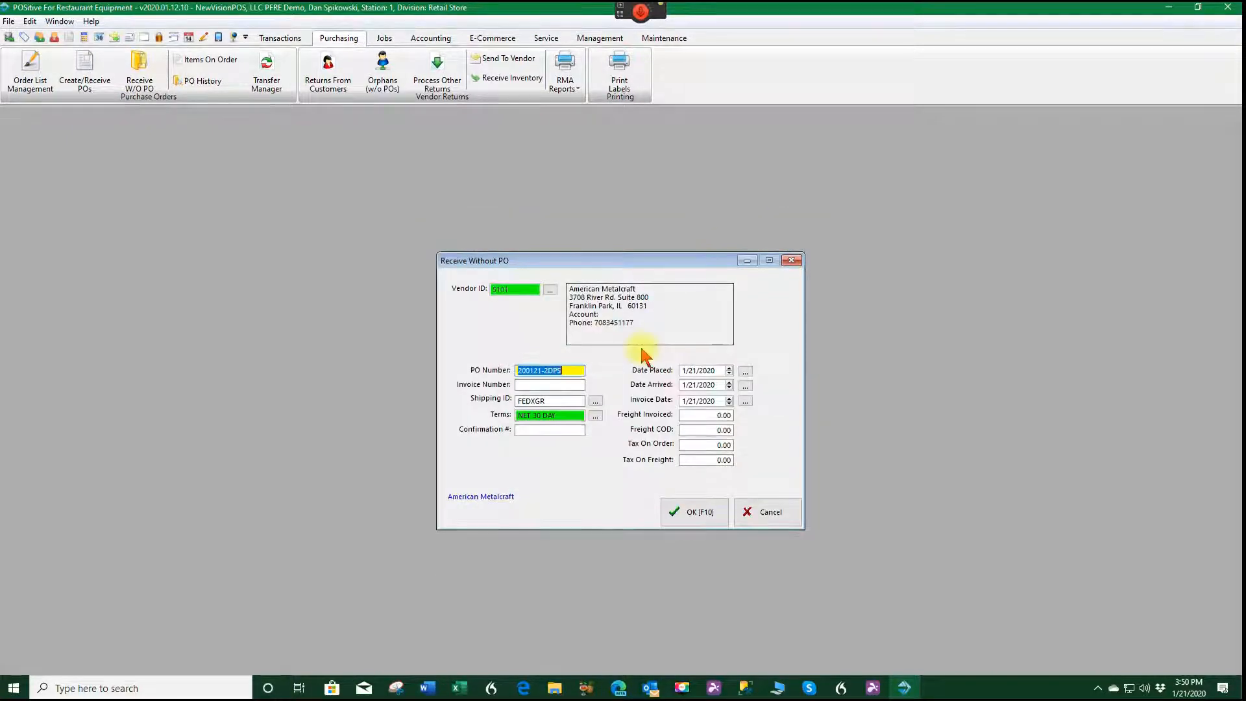
{"action": "left_click", "coordinate": [709, 519]}
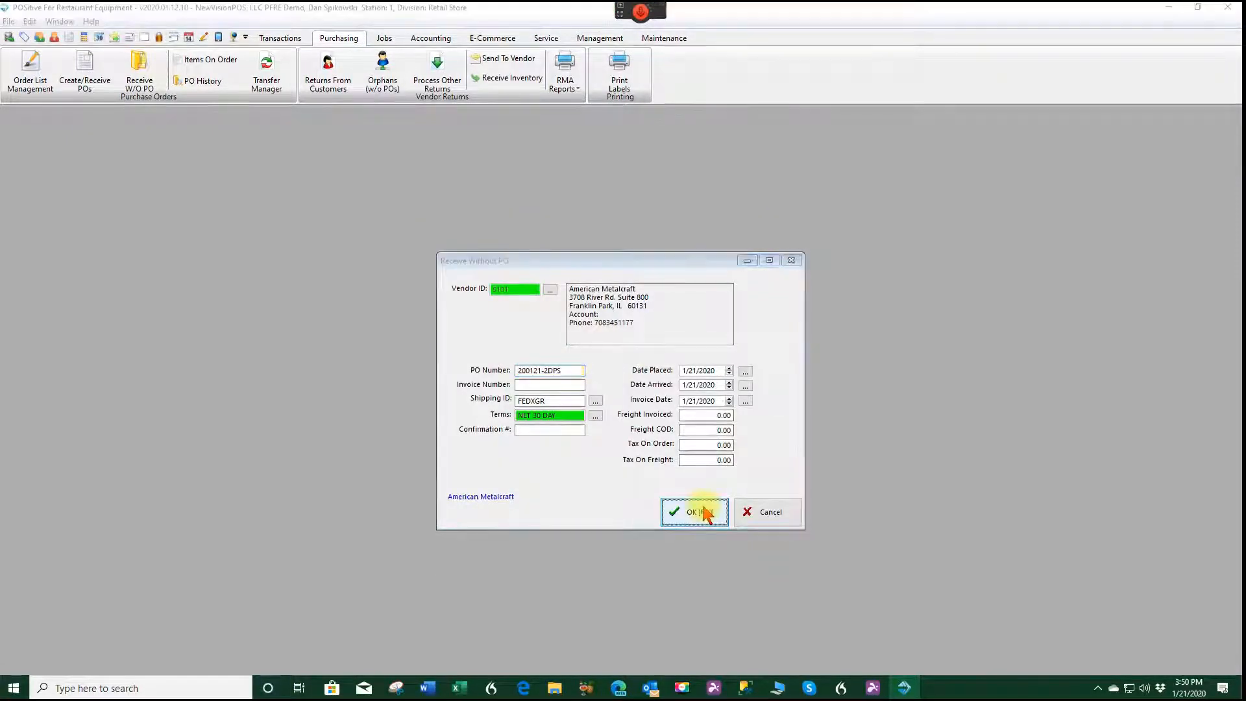
{"action": "left_click", "coordinate": [591, 425]}
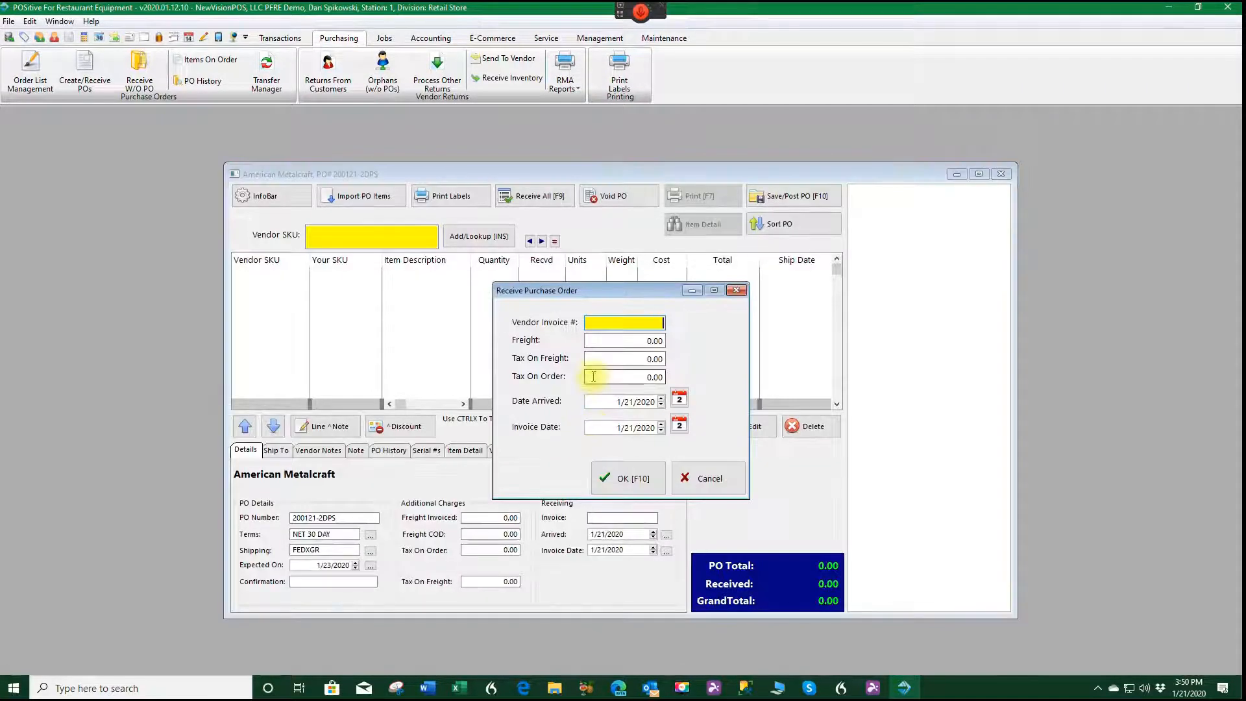
Enter the vendor invoice number for the receipt without a PO, keeping zero freight and tax and the default arrival and invoice dates.
{"action": "type", "text": "88554"}
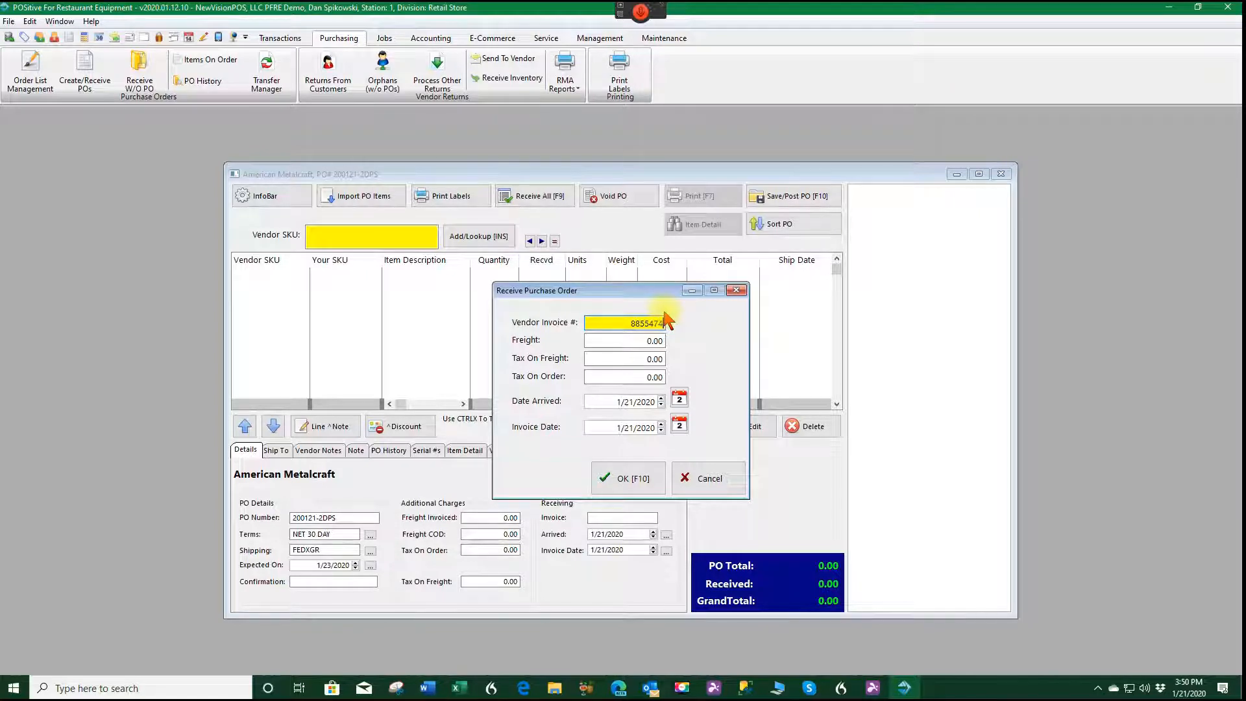
{"action": "type", "text": "74"}
{"action": "left_click", "coordinate": [633, 477]}
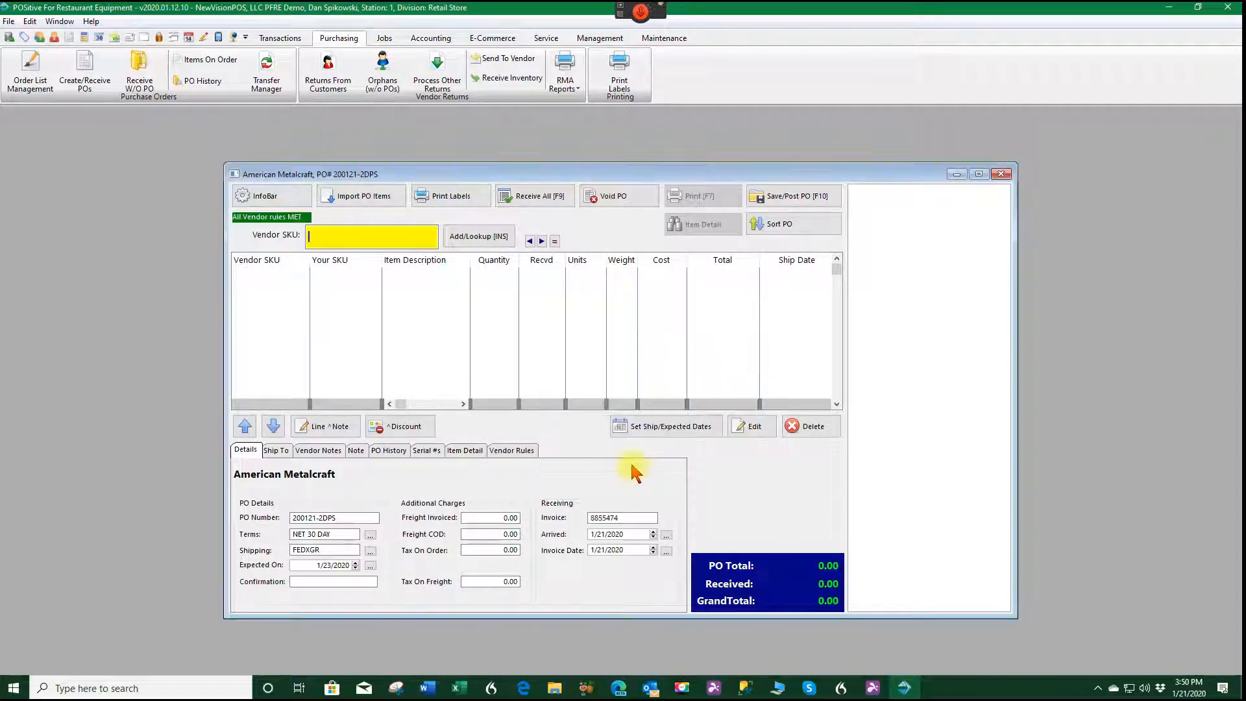